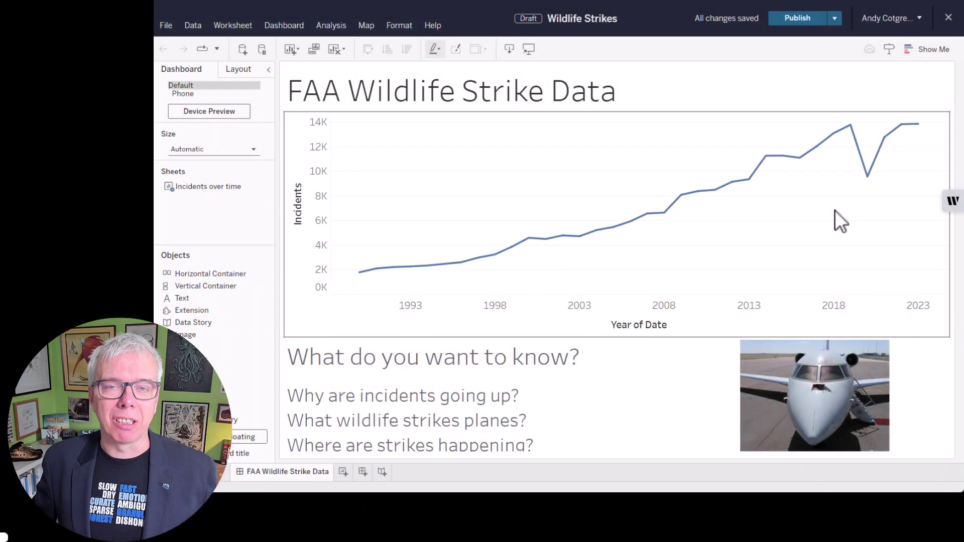
Create a new blank Sheet 2 and open the Einstein assistant panel beside it
mouse_move(802, 163)
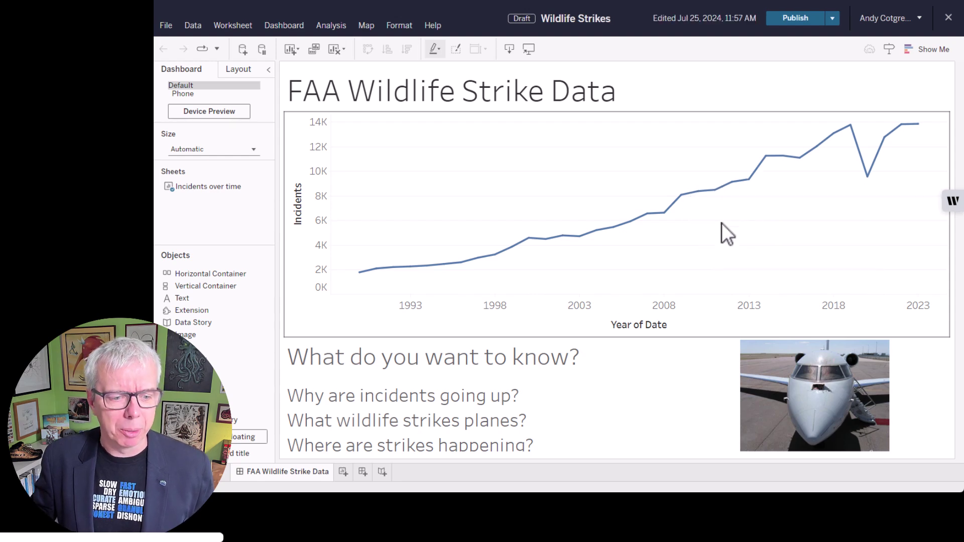
left_click(343, 472)
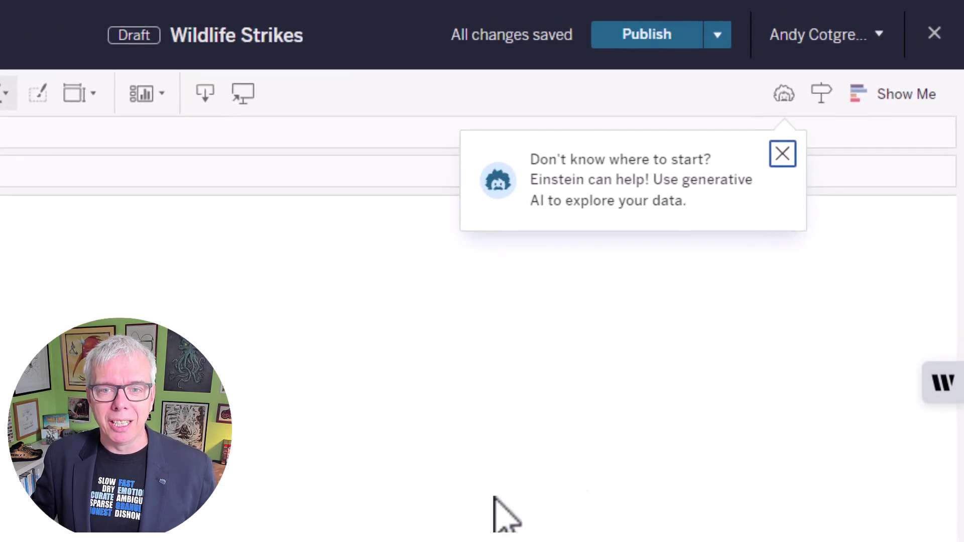
left_click(789, 159)
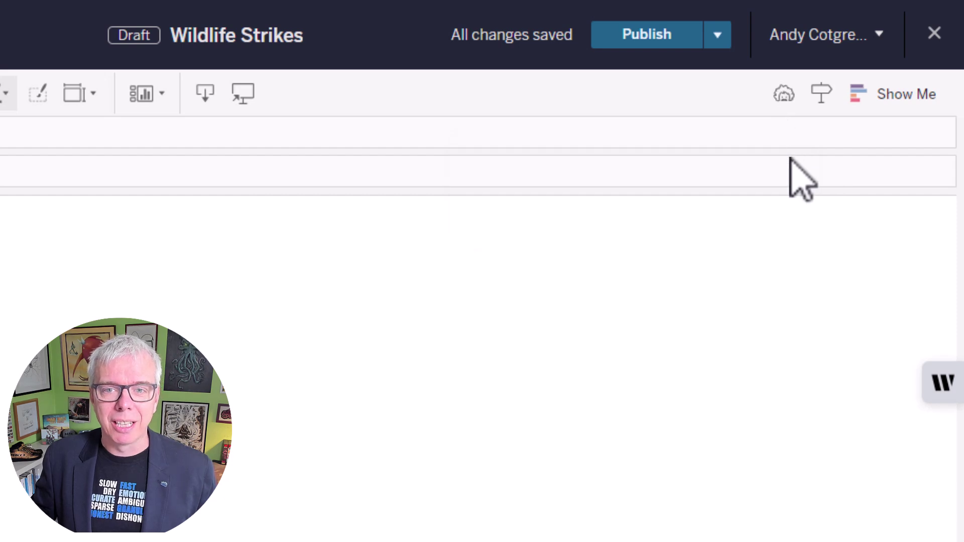
left_click(784, 94)
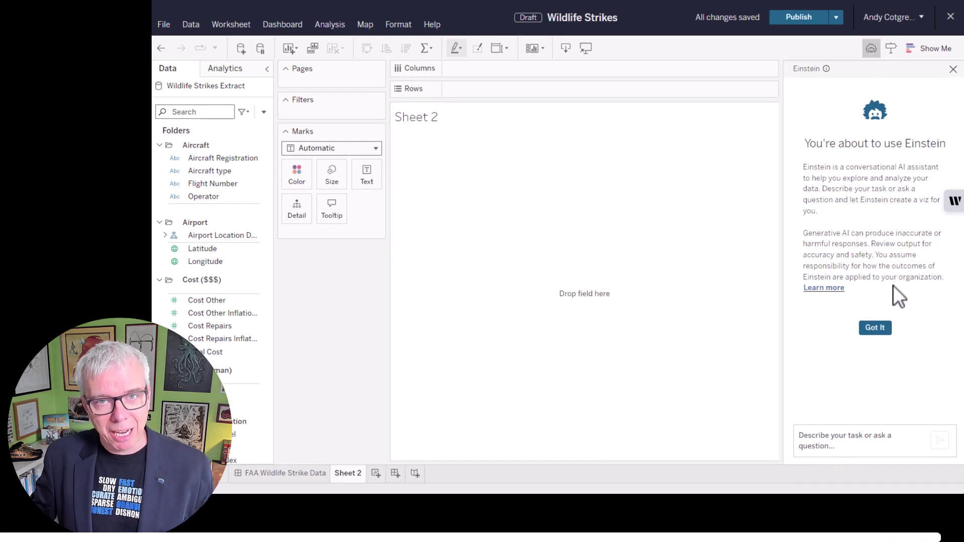
Have Einstein suggest questions about the wildlife strike data, then refresh for a new set
left_click(885, 329)
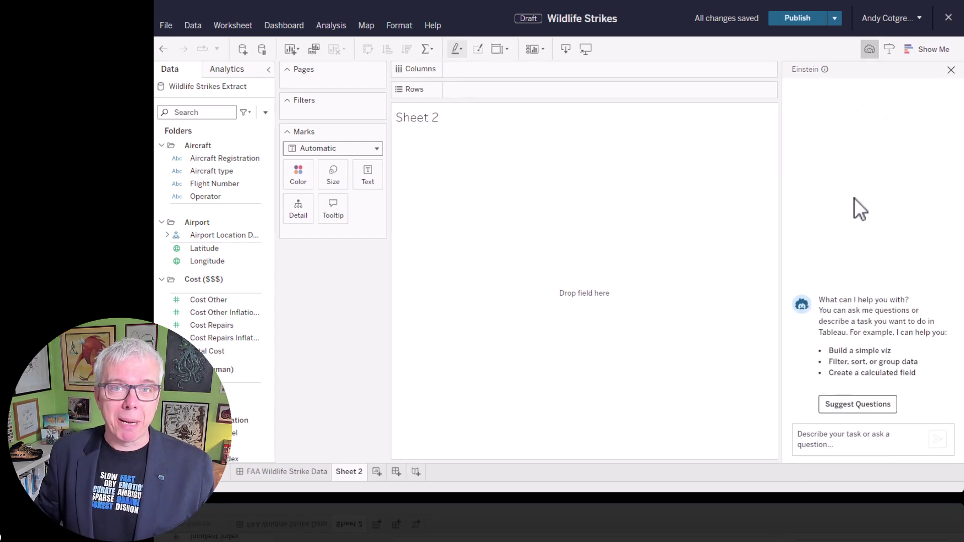
left_click(875, 409)
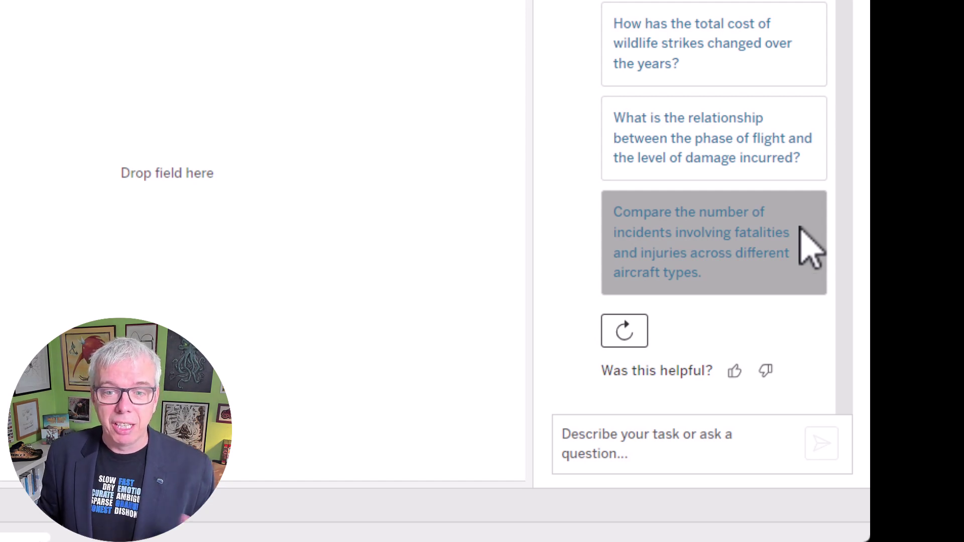
left_click(630, 337)
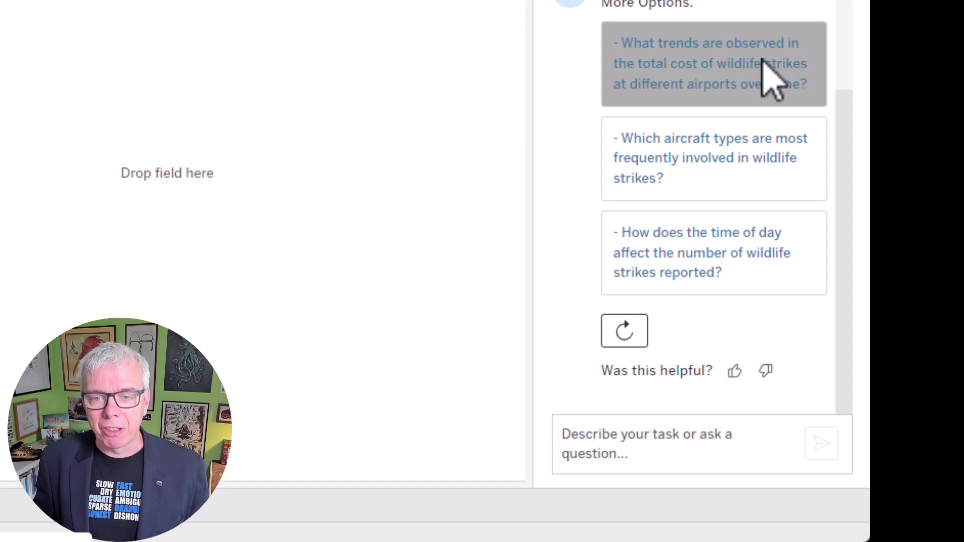
Ask Einstein how time of day affects strikes, charting Dawn, Day, Dusk and Night incidents
left_click(736, 239)
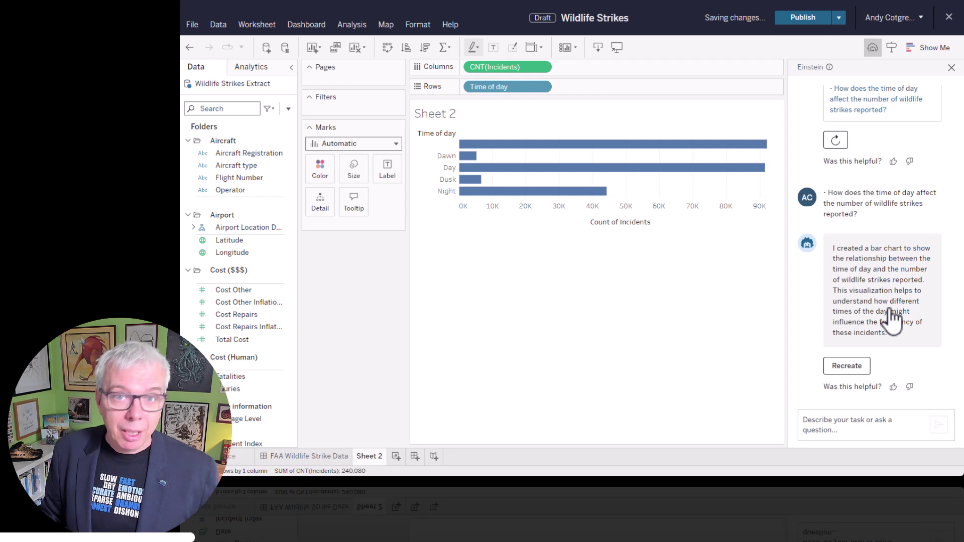
mouse_move(710, 157)
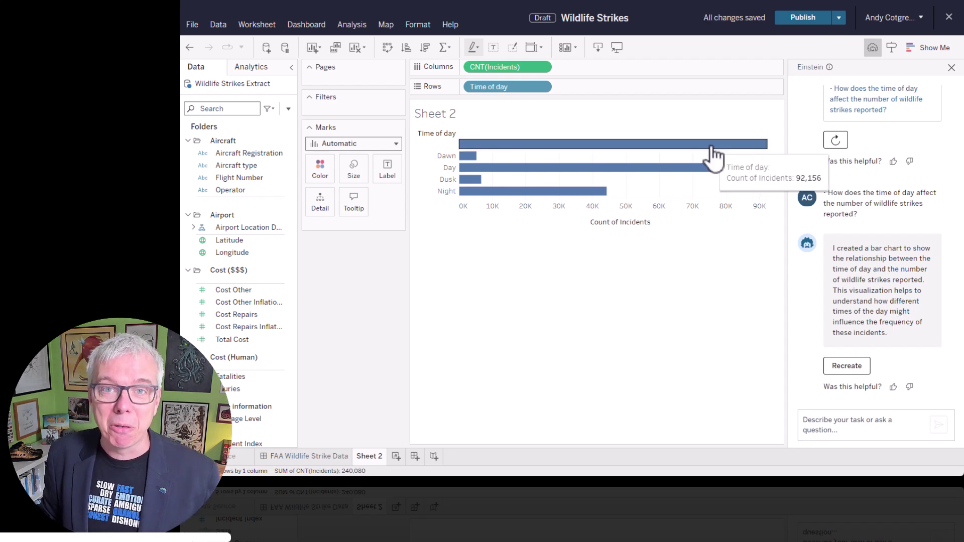
mouse_move(714, 177)
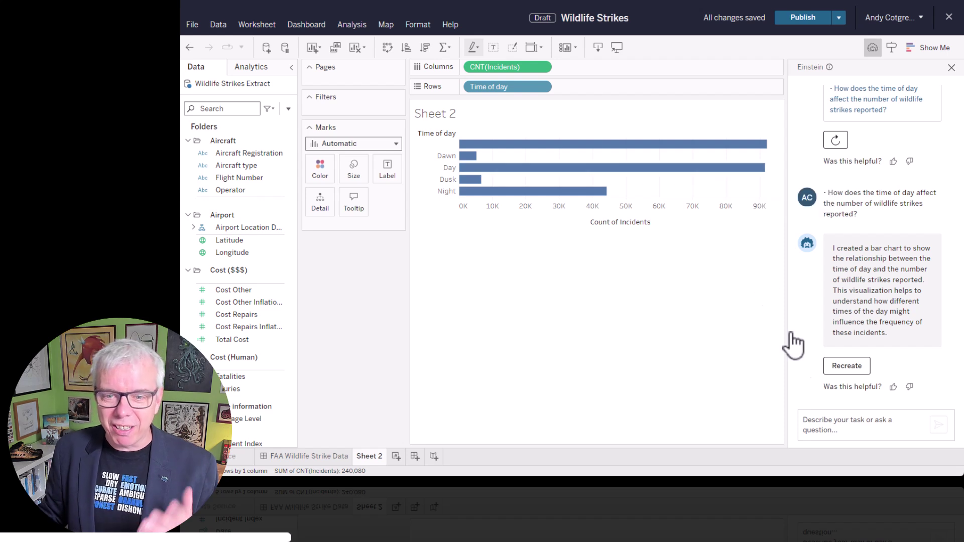
left_click_drag(915, 329, 831, 248)
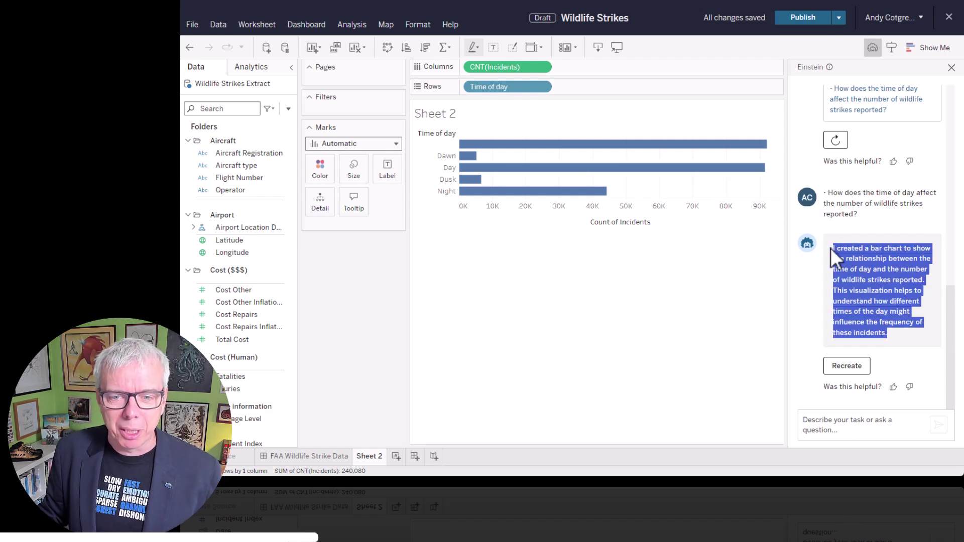
Ask Einstein to show the number of incidents by species as a bar chart
left_click(862, 425)
type("sHOW ME TH")
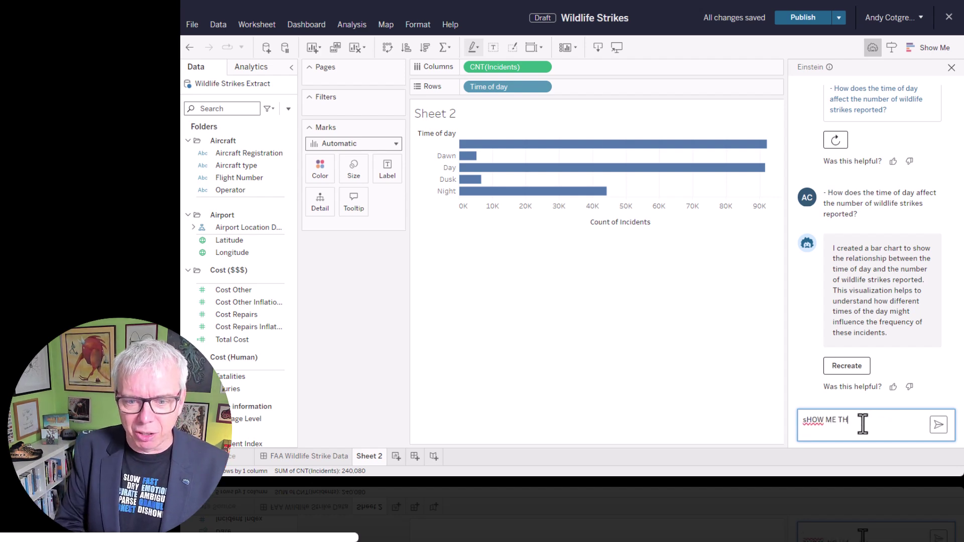
key("ctrl+a")
type("S")
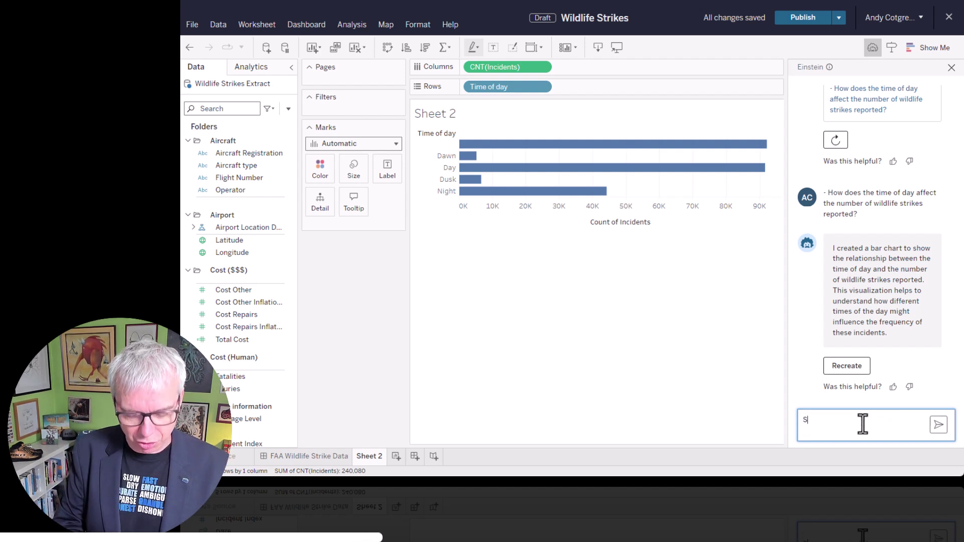
type("hoe me the num")
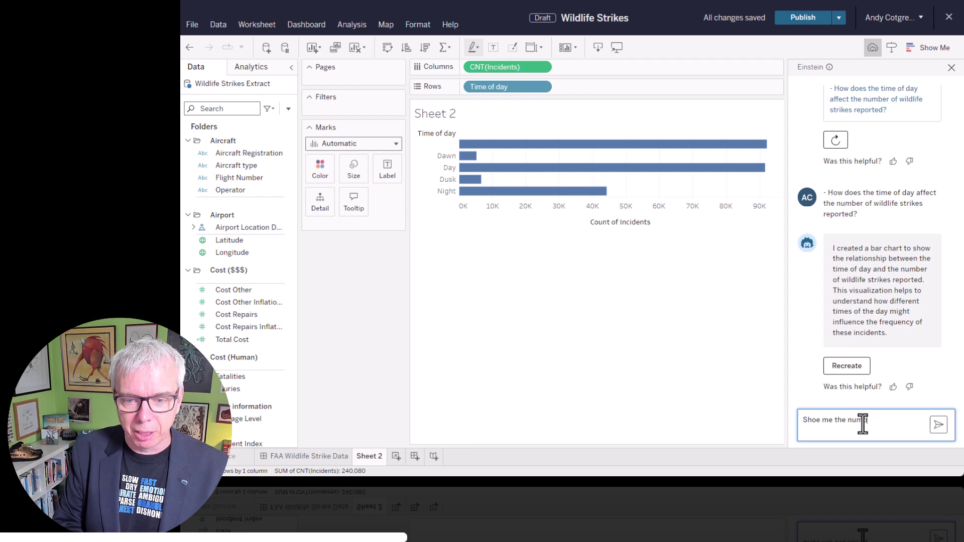
type("ber of indicide")
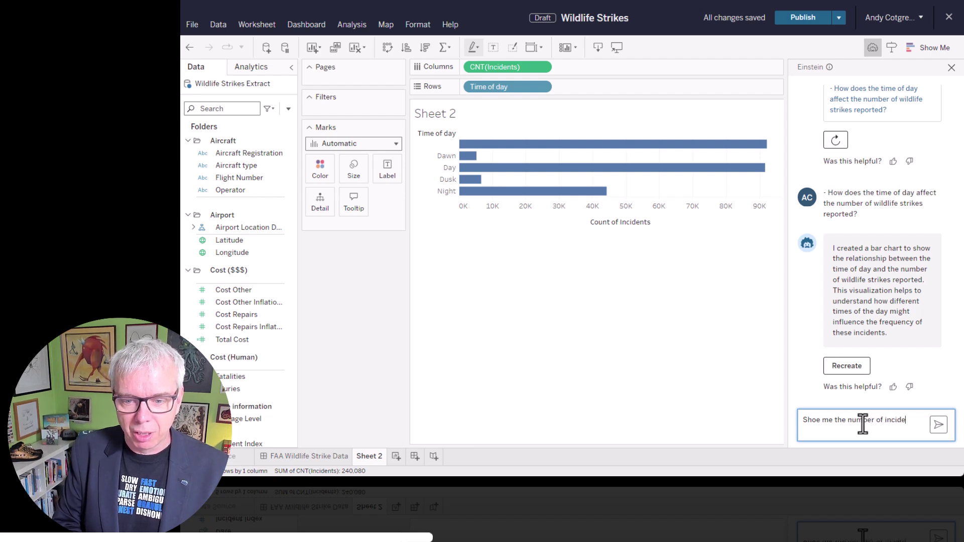
type("nt by species")
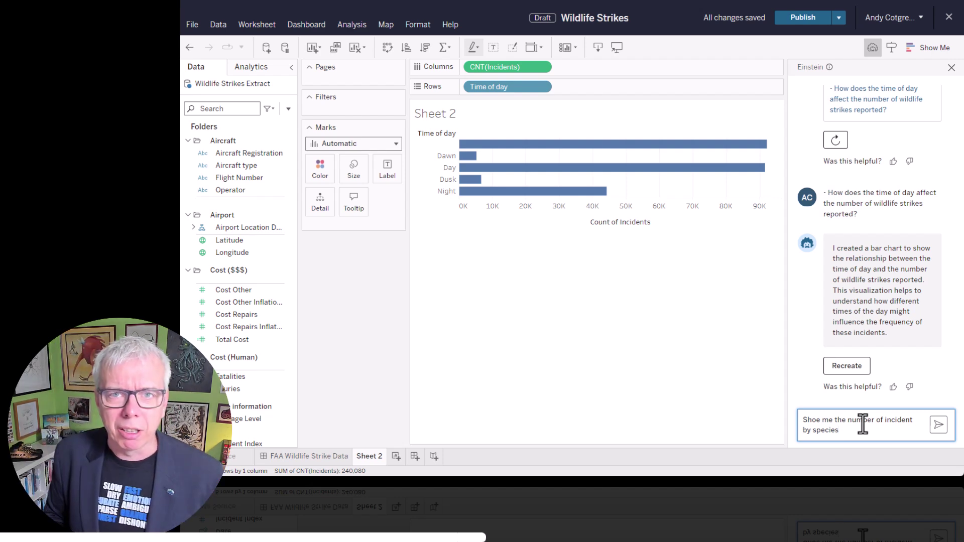
key("Return")
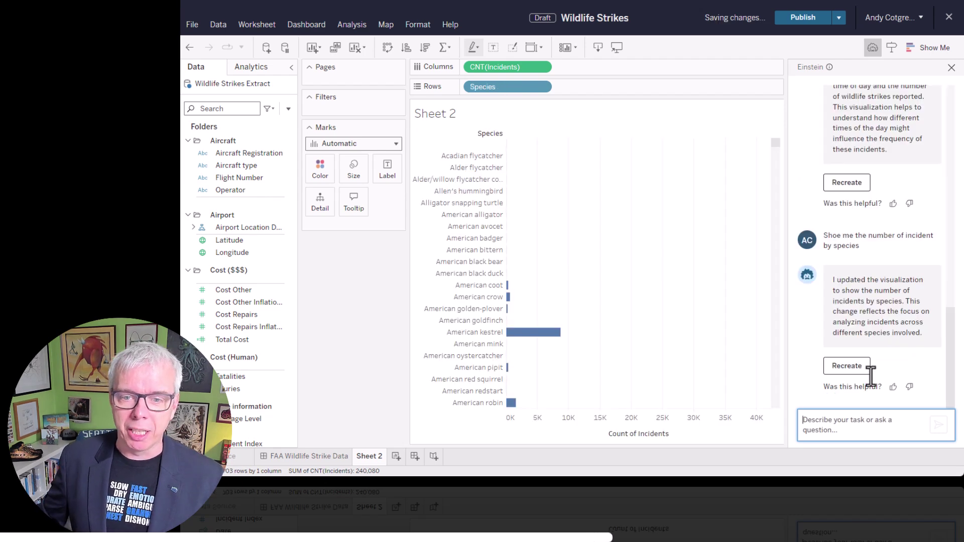
double_click(826, 236)
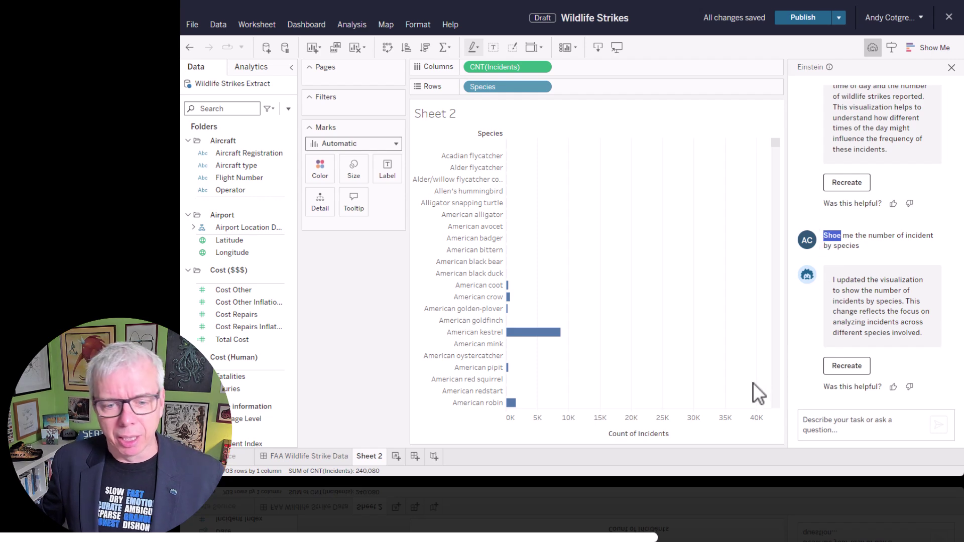
left_click(874, 429)
Ask Einstein to sort the species chart, putting Unknown bird - small at the top
type("sort this")
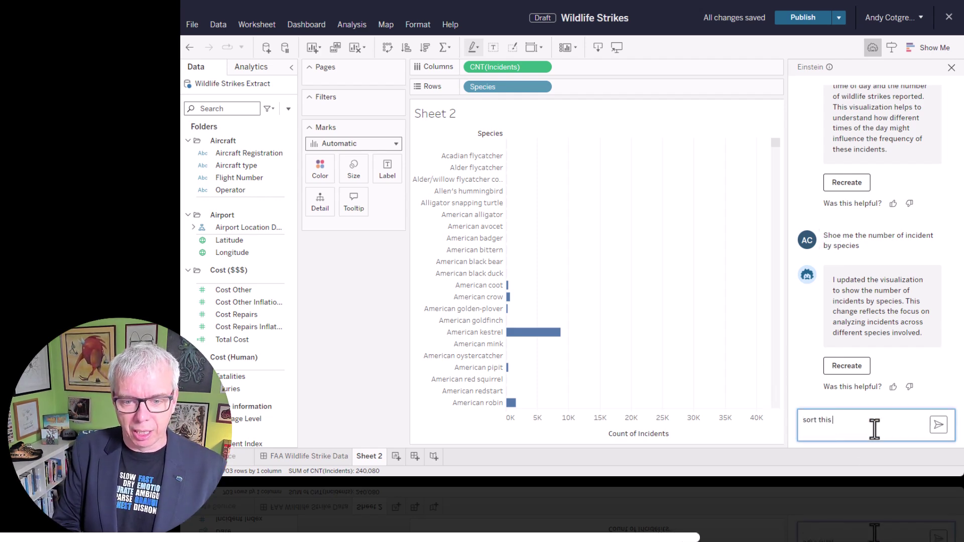
type(" chart")
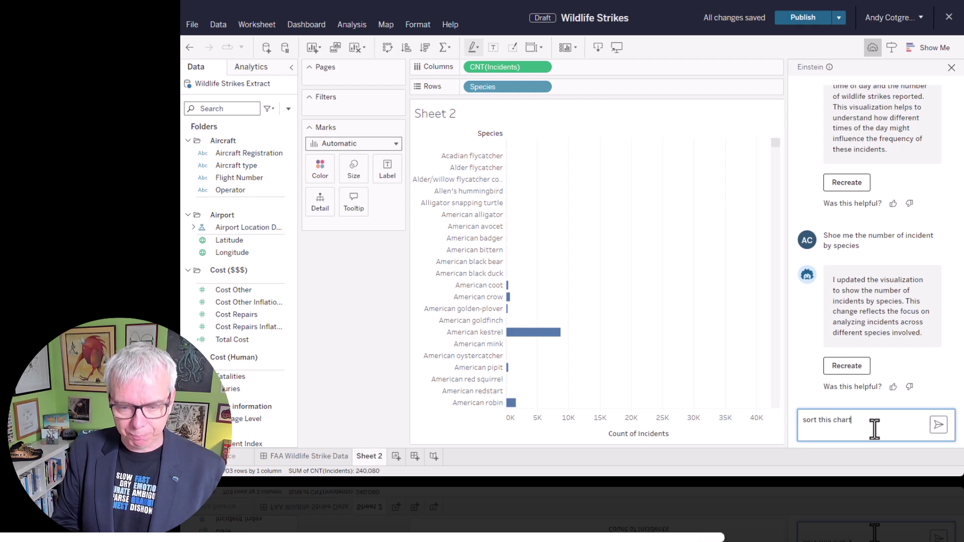
key("Return")
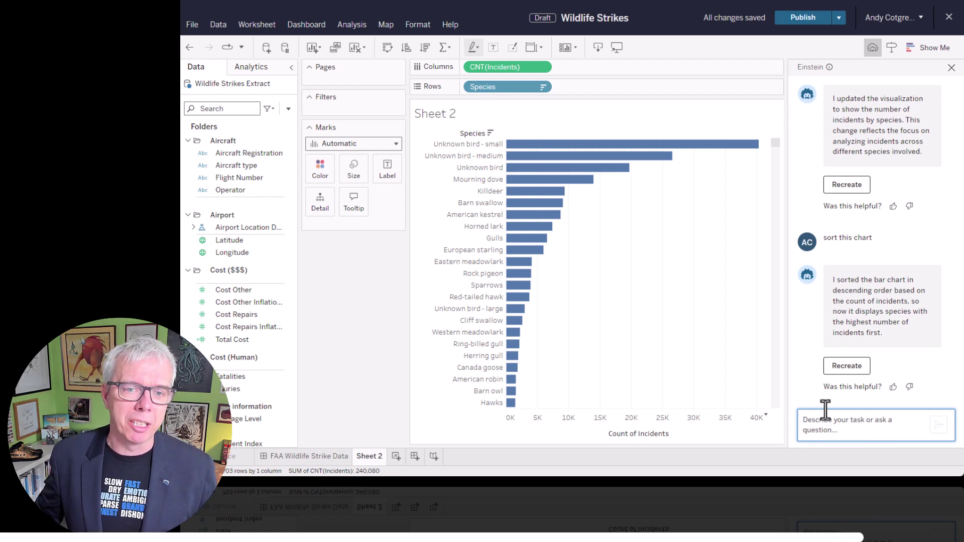
mouse_move(711, 153)
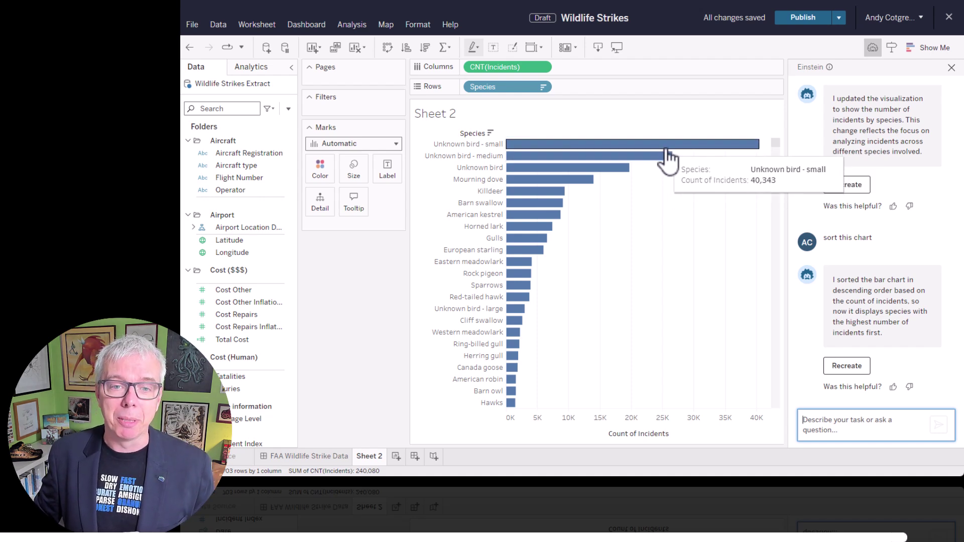
Ask Einstein to show the total cost
mouse_move(668, 159)
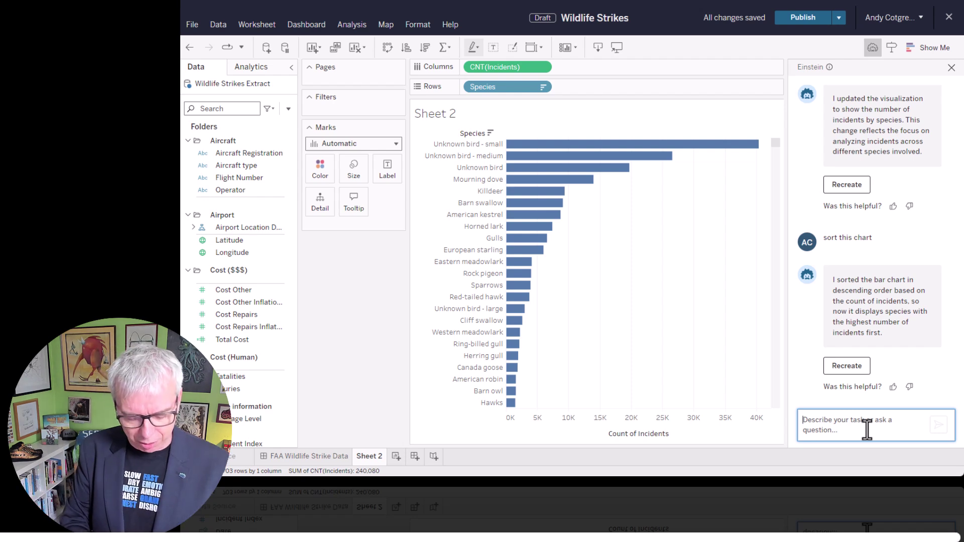
type("show total cost")
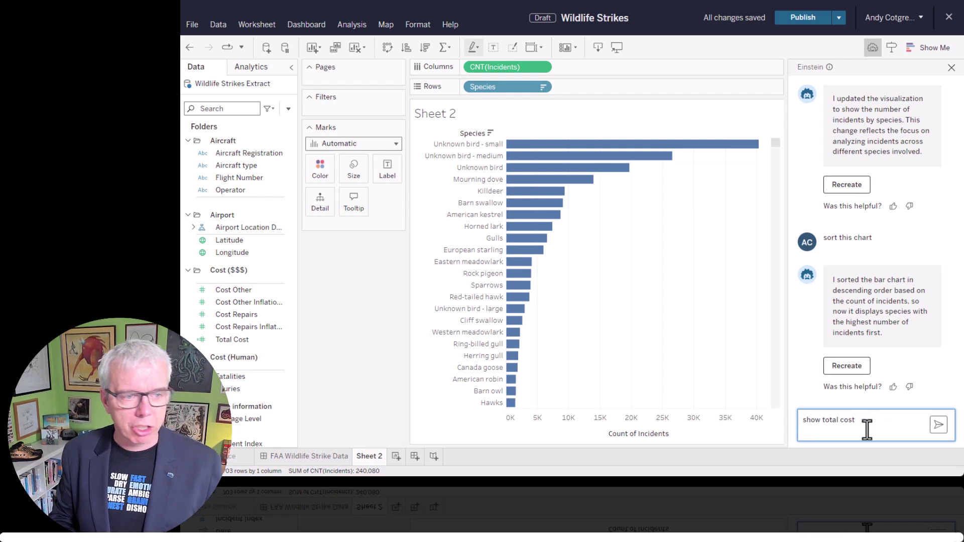
key("Return")
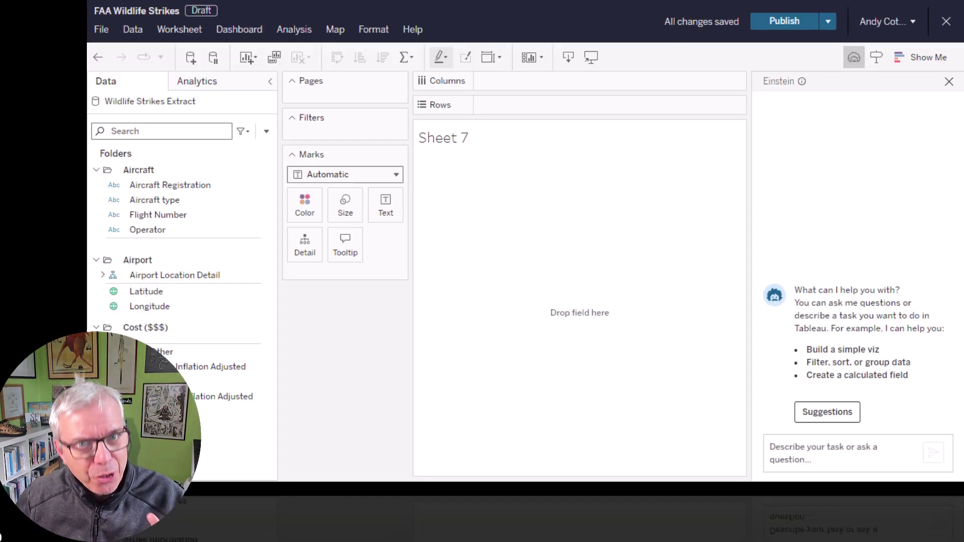
Request a calculation adding all inflation-adjusted costs, yielding Total Inflation Adjusted Costs
left_click(869, 454)
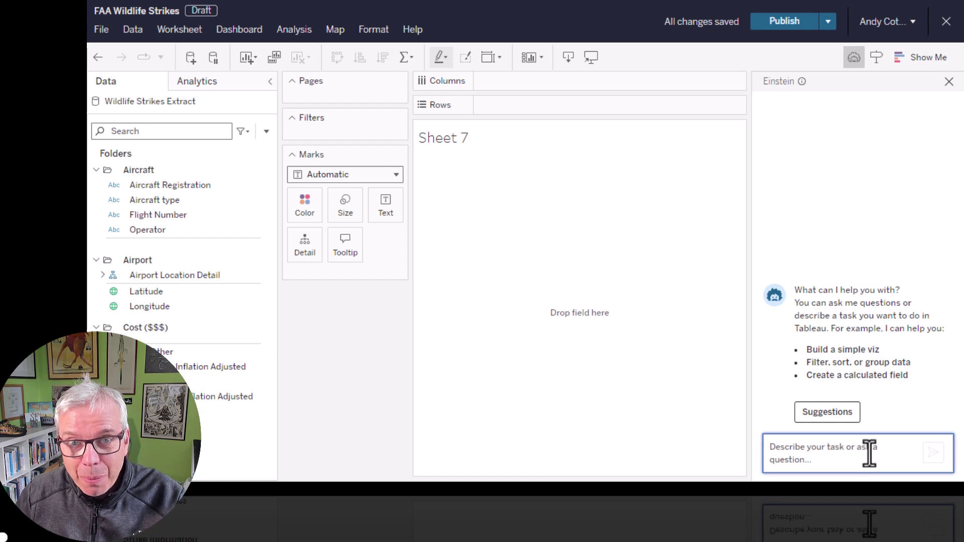
type("Create a calculation adding together all inflation adjusted costs")
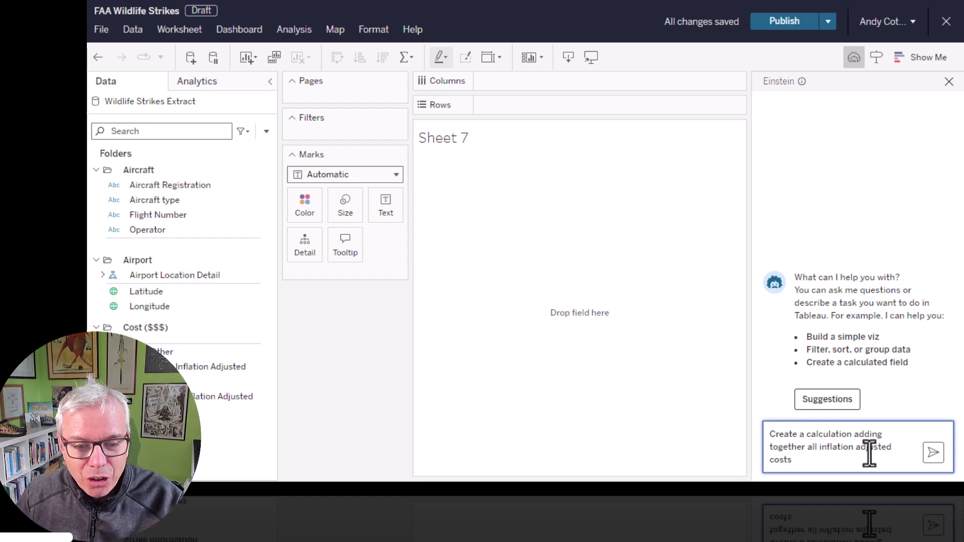
left_click(932, 453)
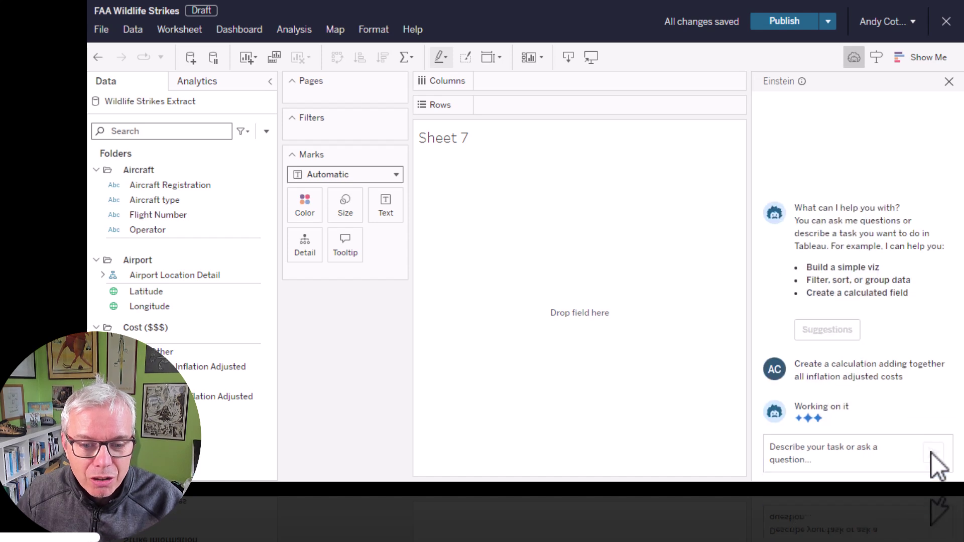
scroll(207, 308, "down", 3)
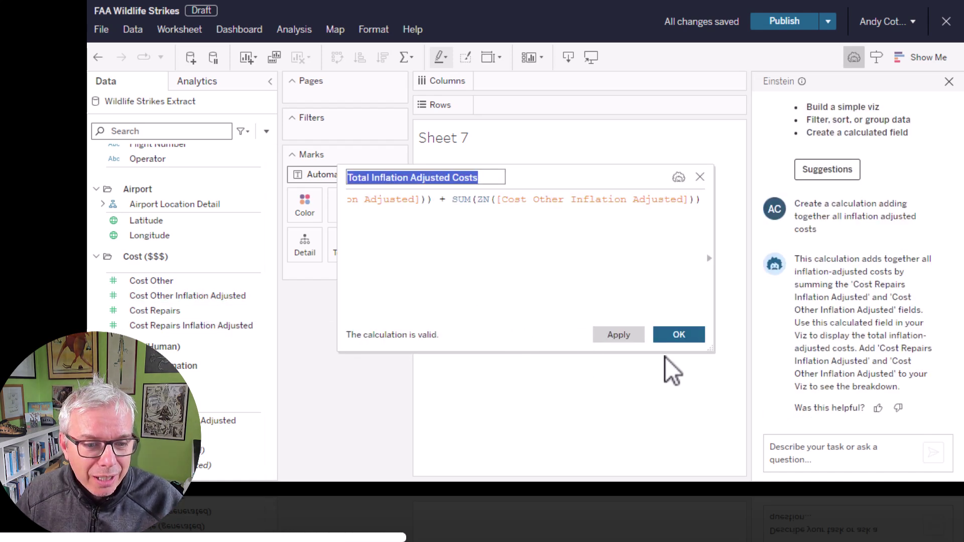
left_click_drag(710, 350, 904, 408)
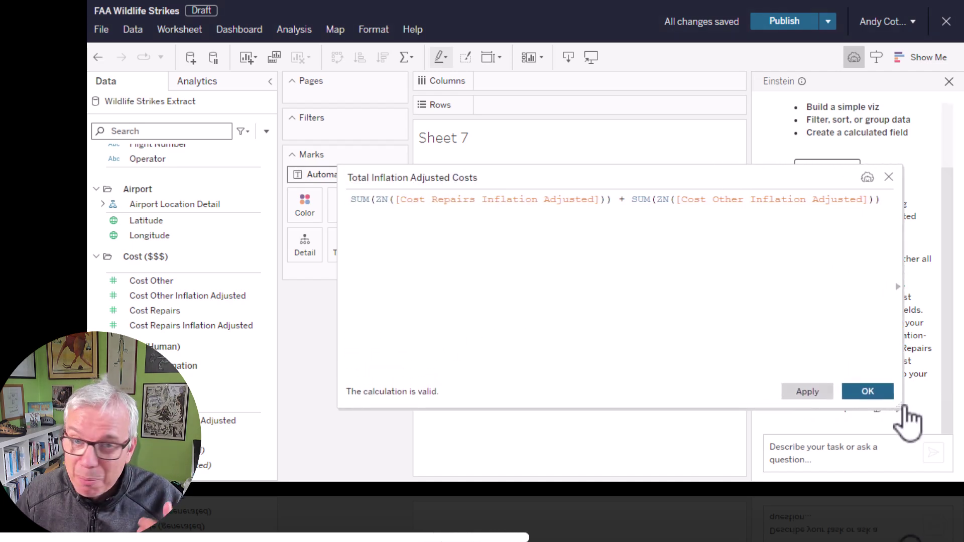
double_click(661, 200)
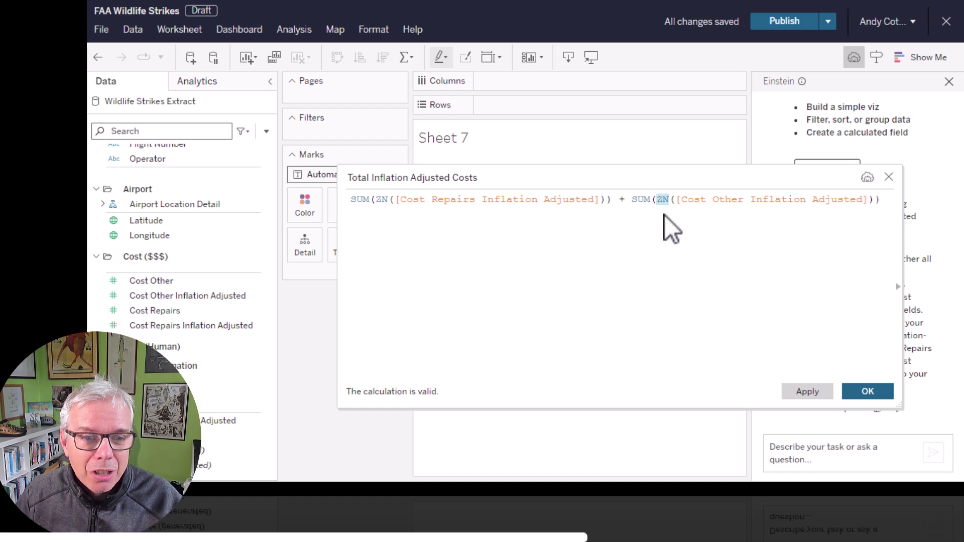
double_click(643, 199)
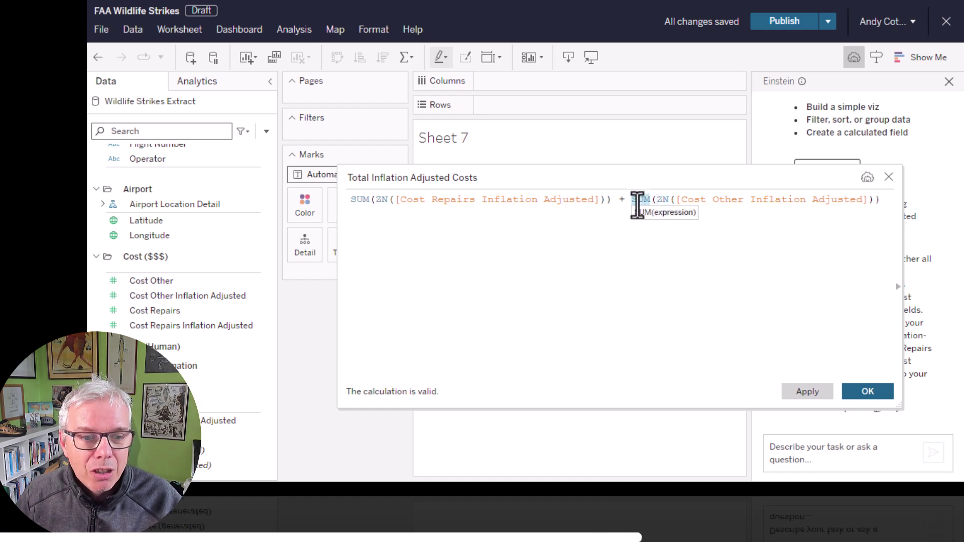
left_click_drag(479, 200, 594, 200)
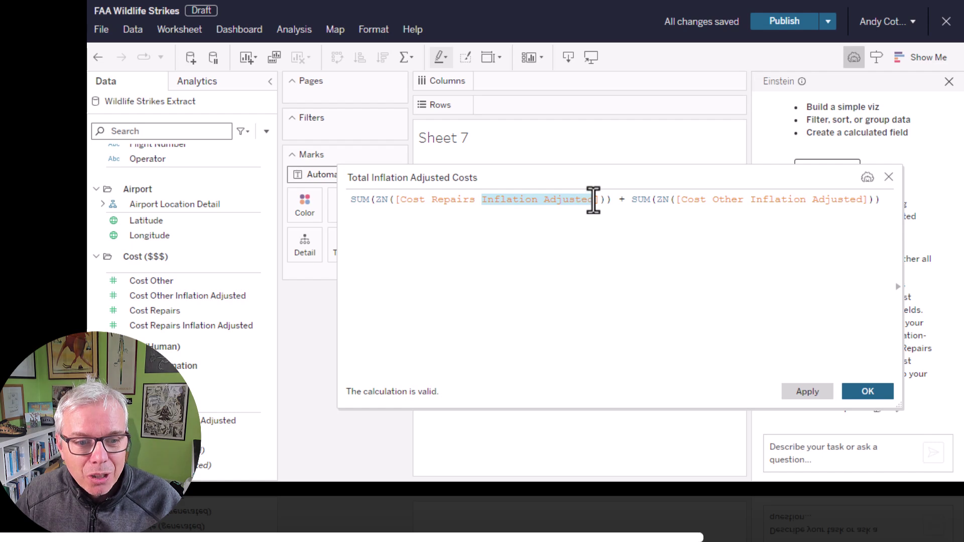
double_click(379, 199)
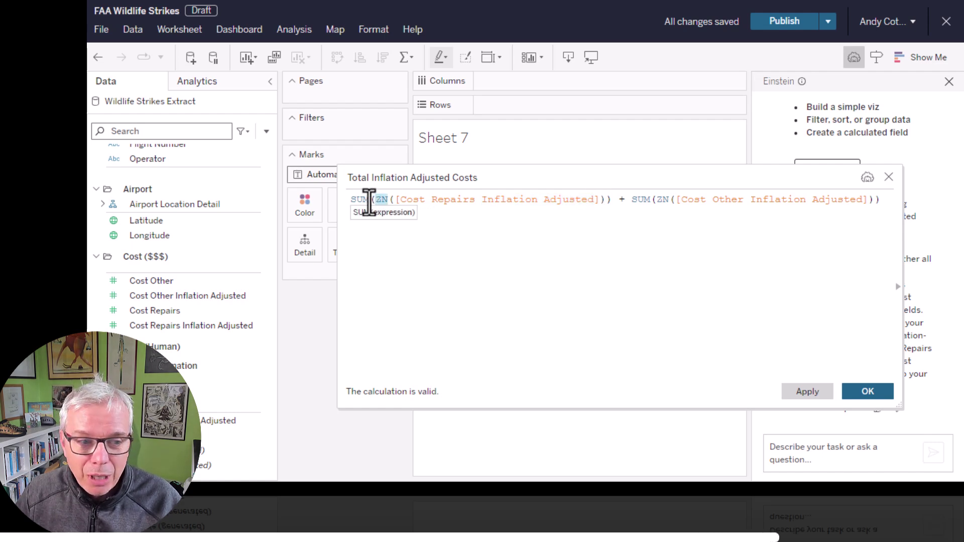
double_click(359, 200)
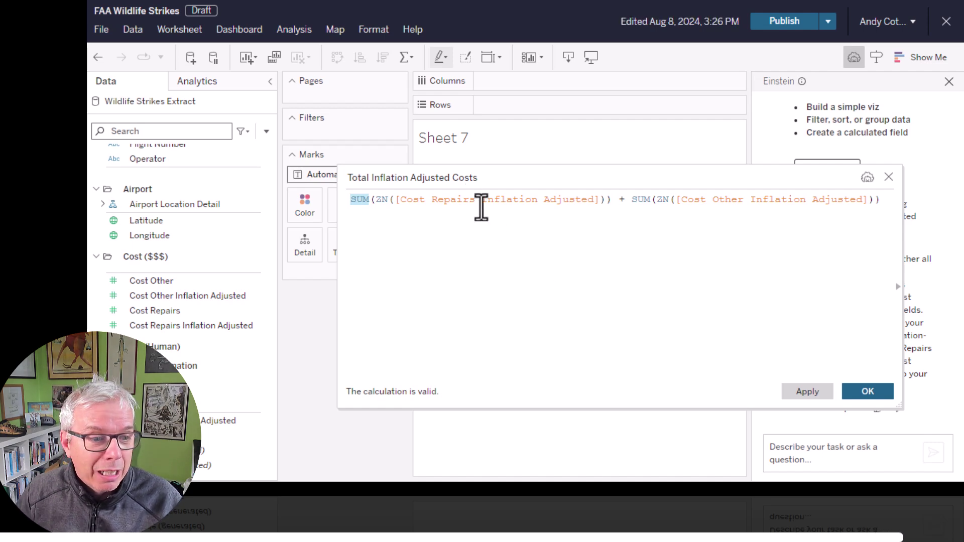
left_click(484, 177)
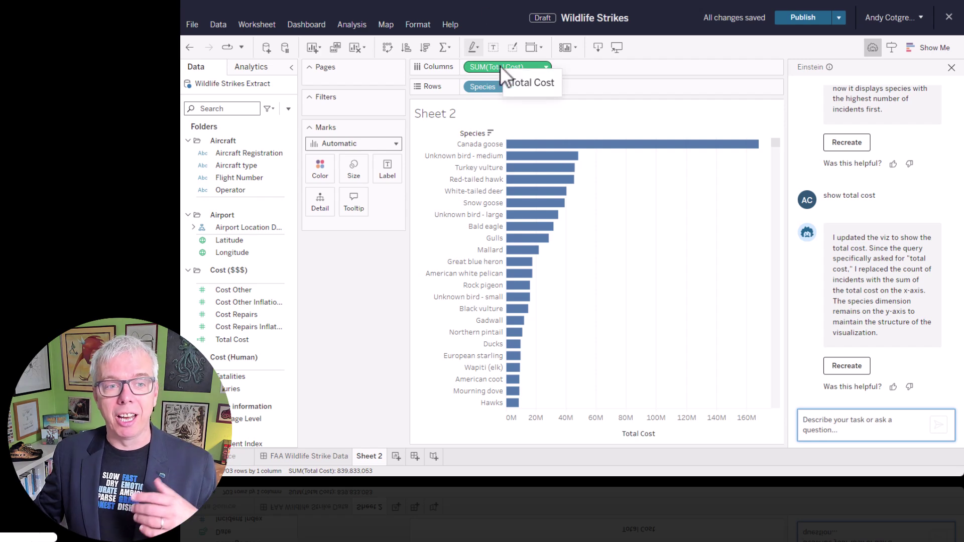
Ask Einstein to add SUM(Incidents) beside SUM(Total Cost) for each species
left_click(858, 424)
type("add incide")
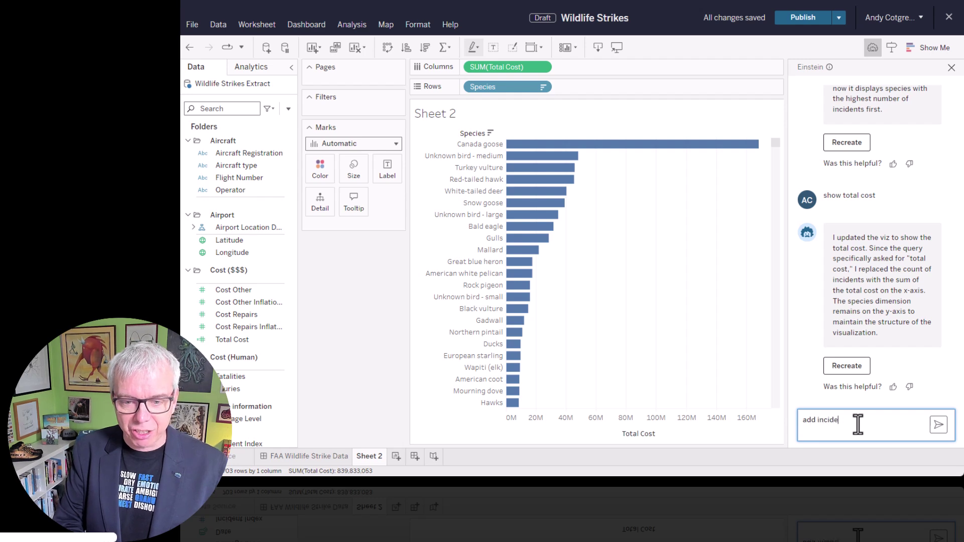
type("nts to th")
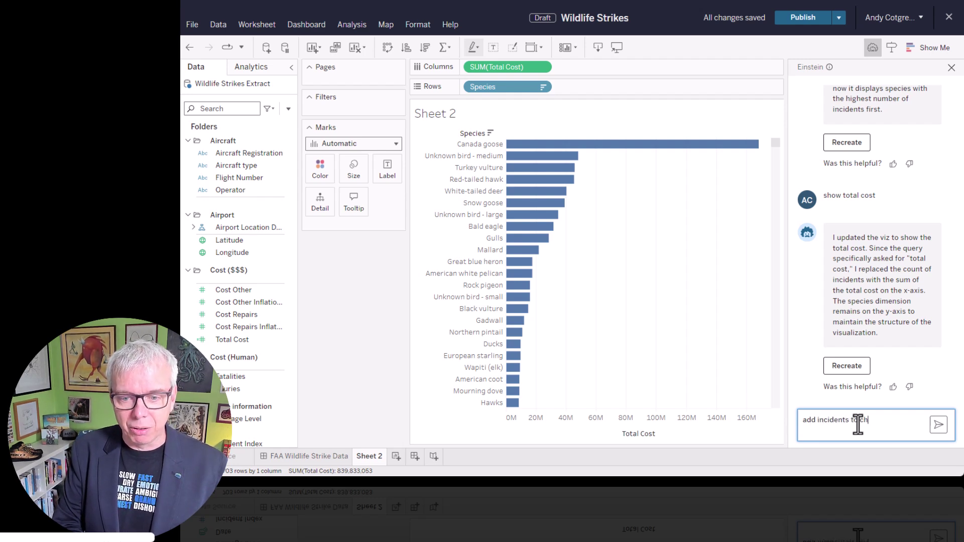
type("e char ")
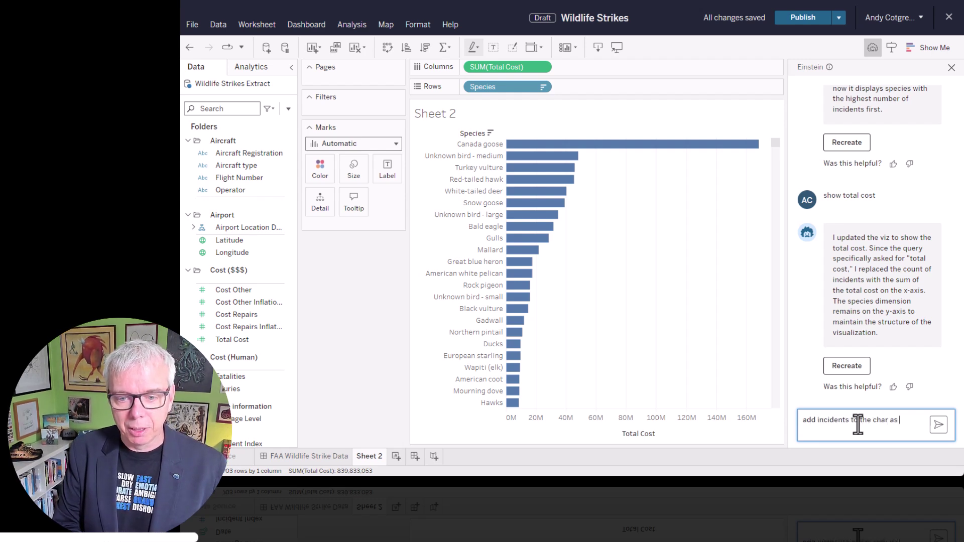
type("t as well")
key("Return")
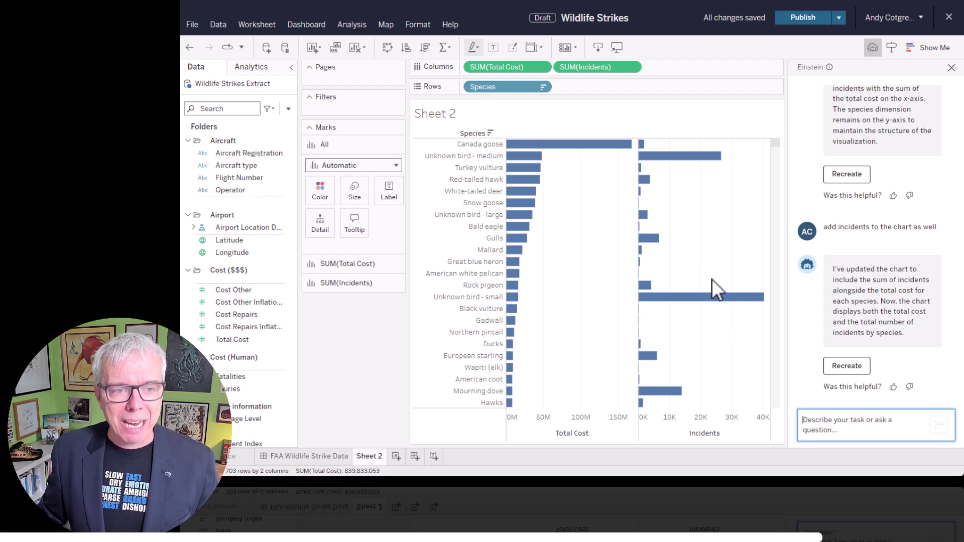
mouse_move(597, 145)
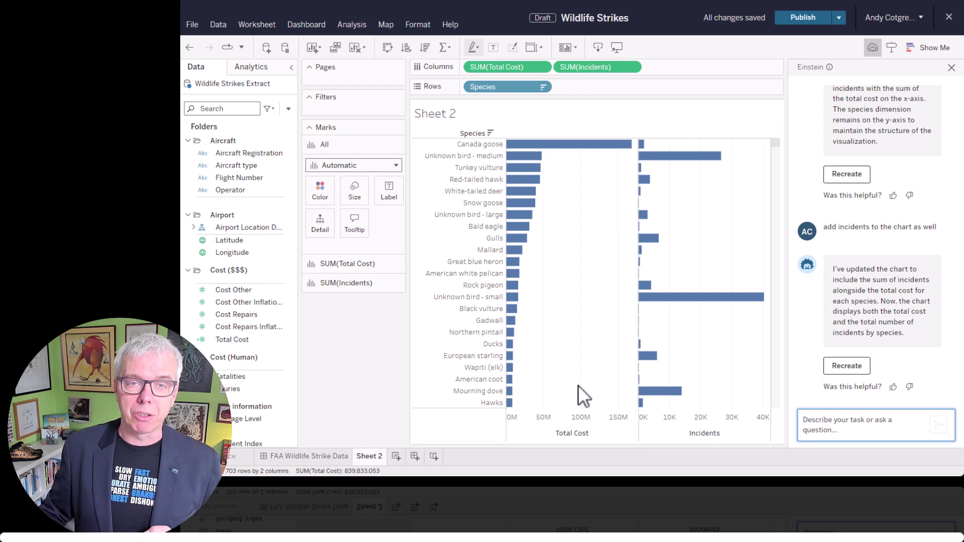
scroll(864, 317, "up", 2)
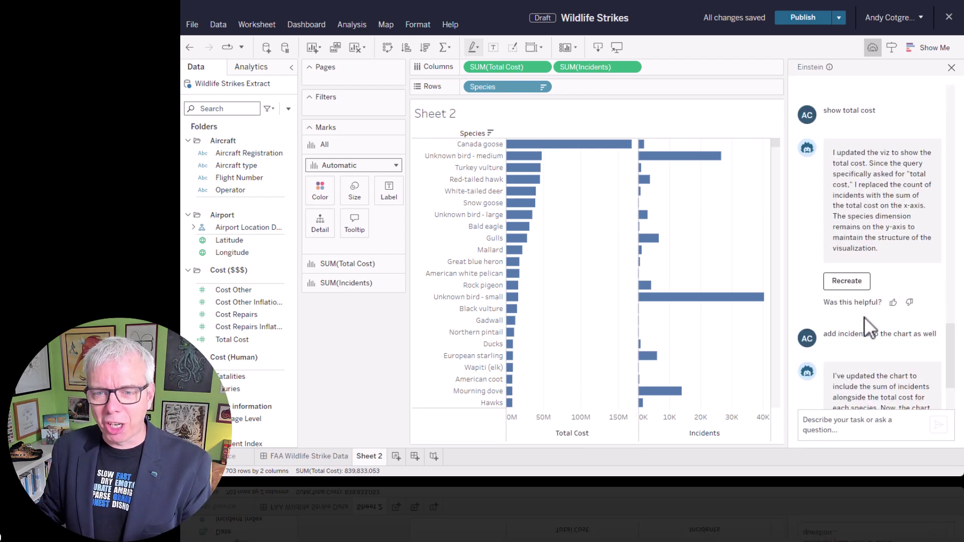
scroll(864, 317, "down", 2)
Ask Einstein for incident cost over time, filtered to Canada goose only
left_click(862, 425)
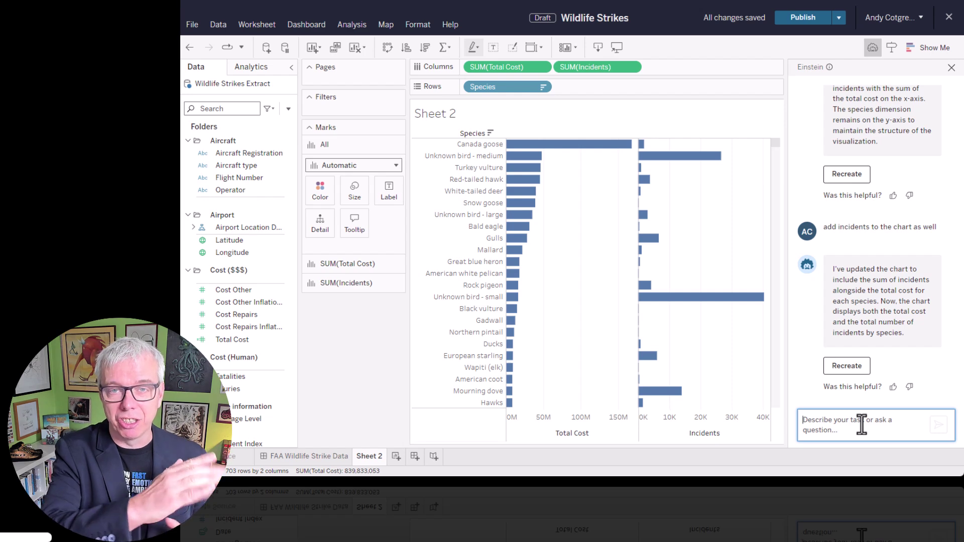
type("Can you show cost o")
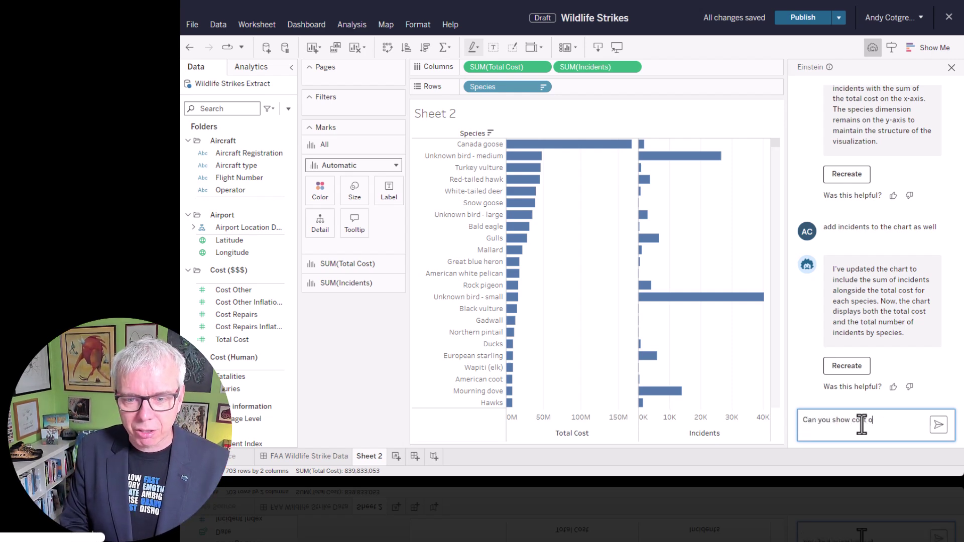
type("f incidents over ")
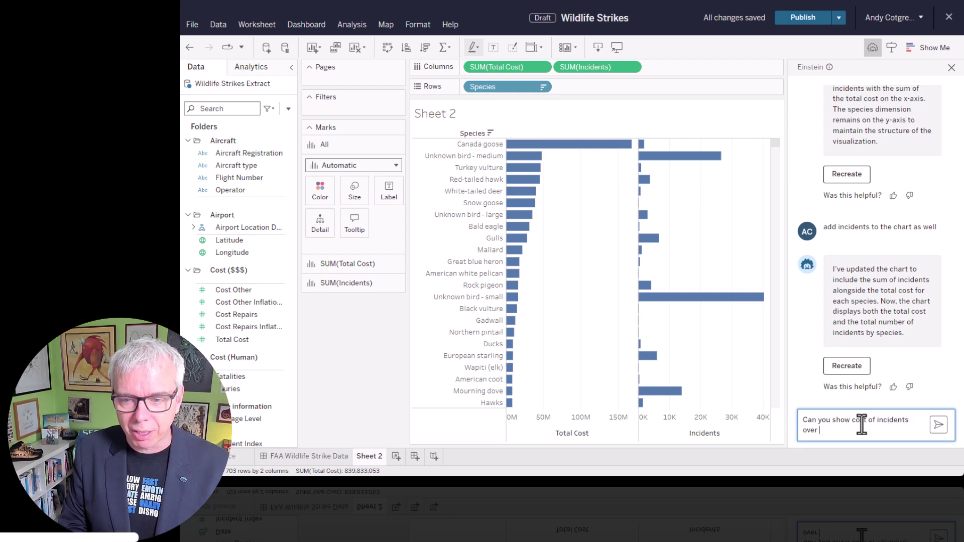
type("time but on")
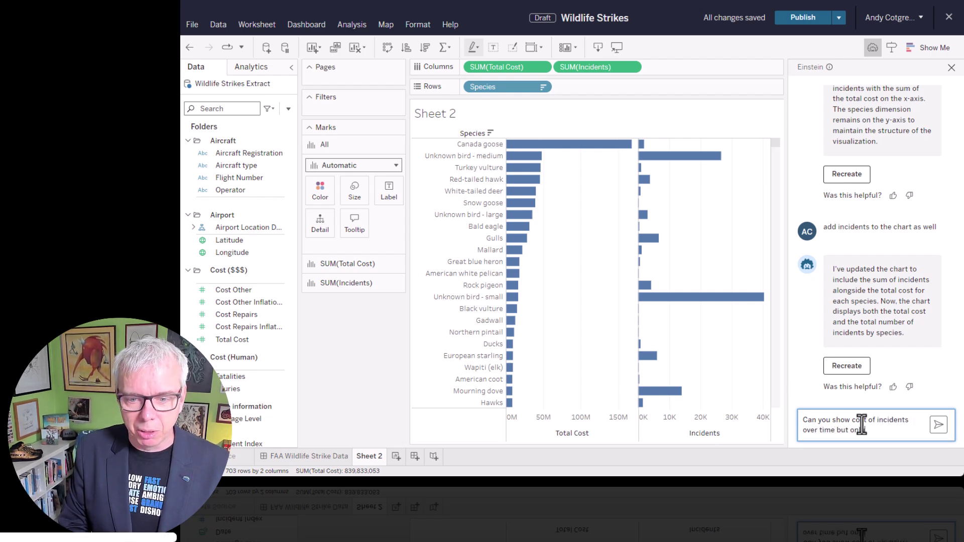
type("ly includ")
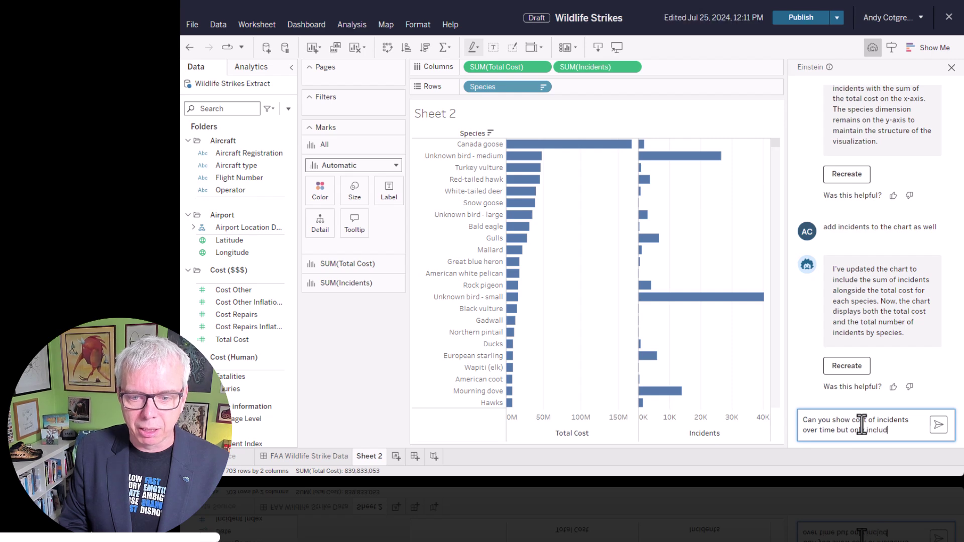
type("e in")
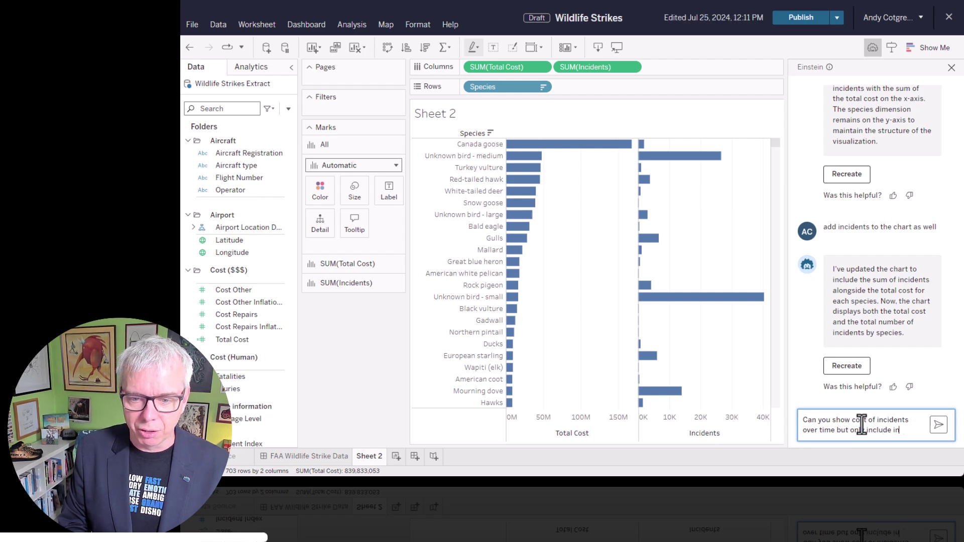
type("cidents where")
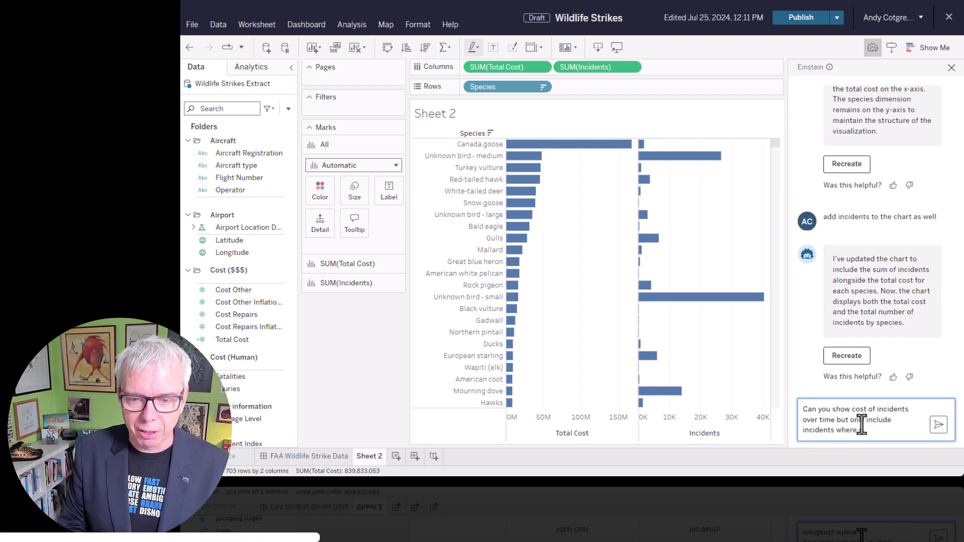
type(" species is")
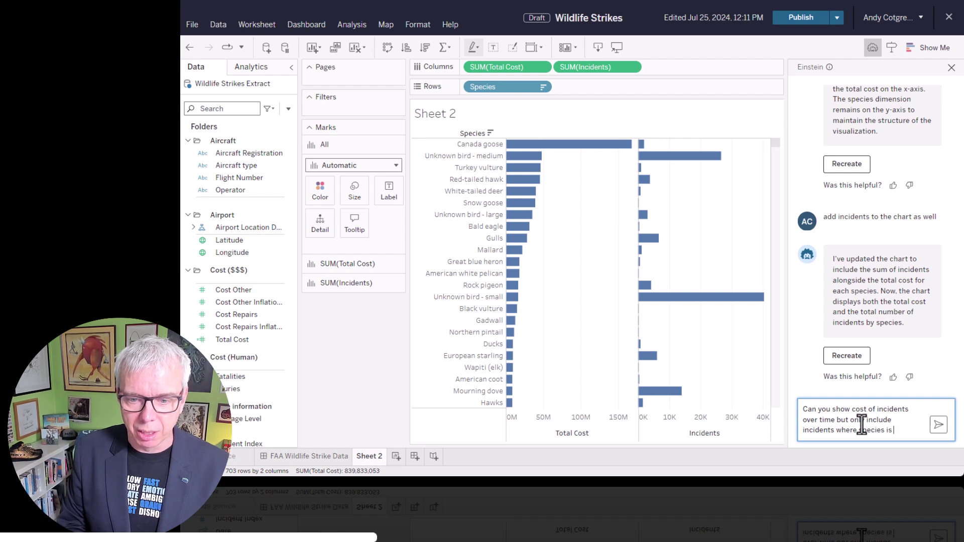
type(" Canada Goose")
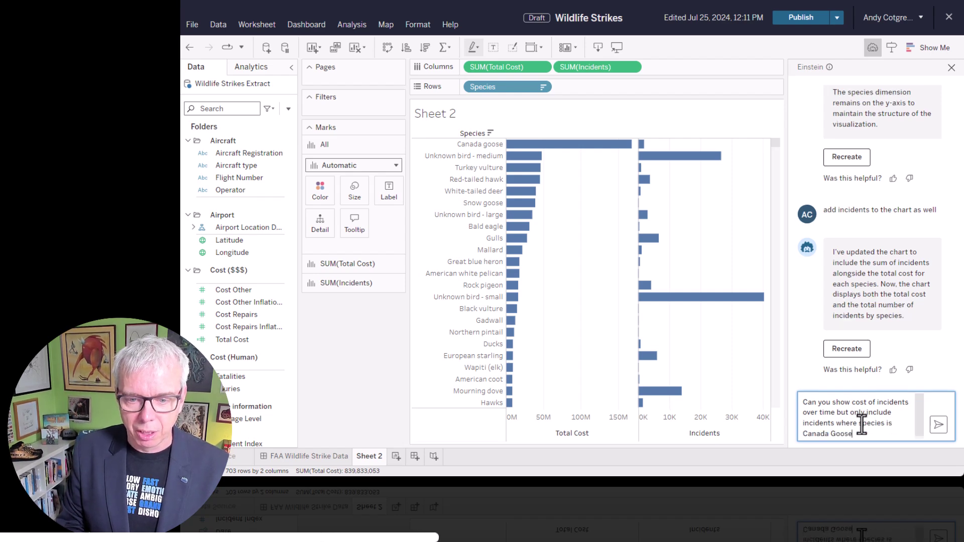
key("Return")
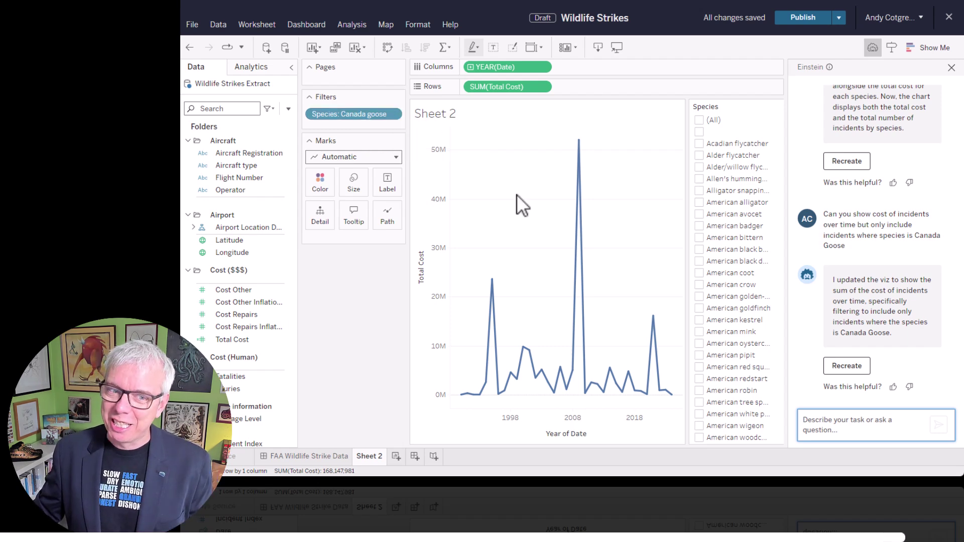
mouse_move(493, 284)
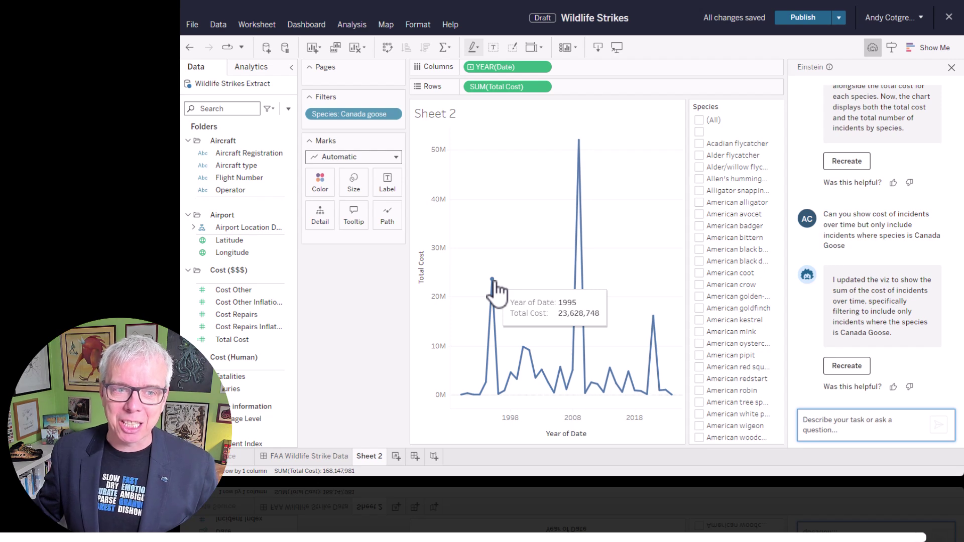
mouse_move(654, 319)
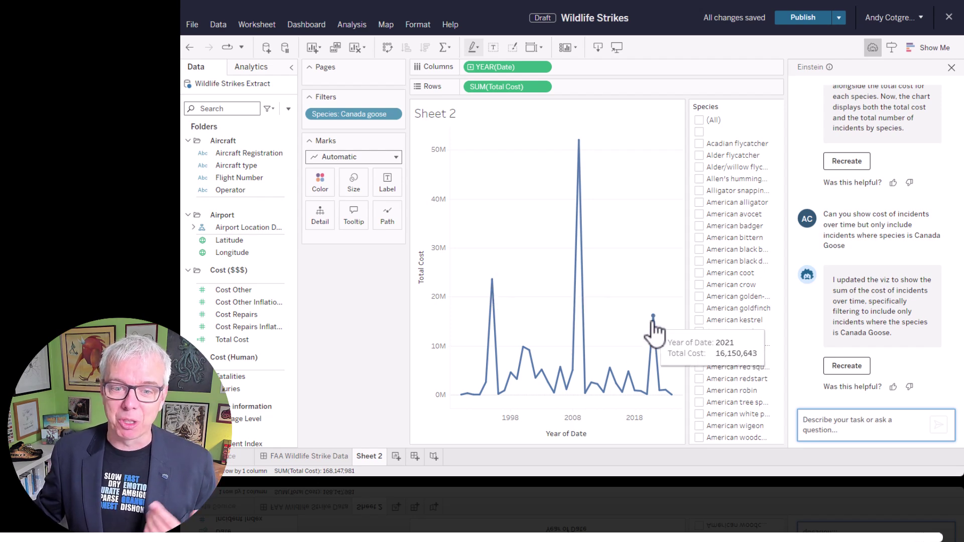
mouse_move(582, 143)
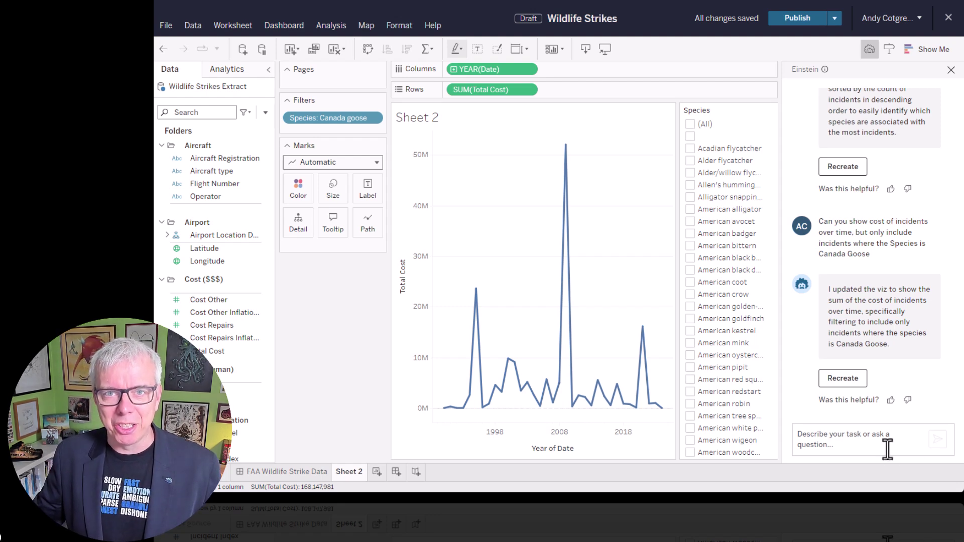
Colour the Canada goose cost lines by Phase of Flight and highlight only Climb
left_click(888, 448)
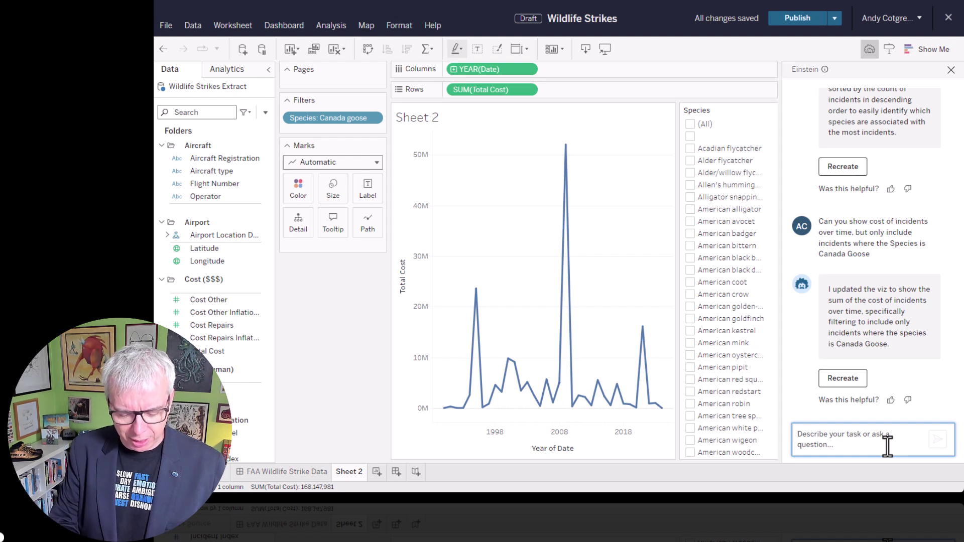
type("Add Phaee of")
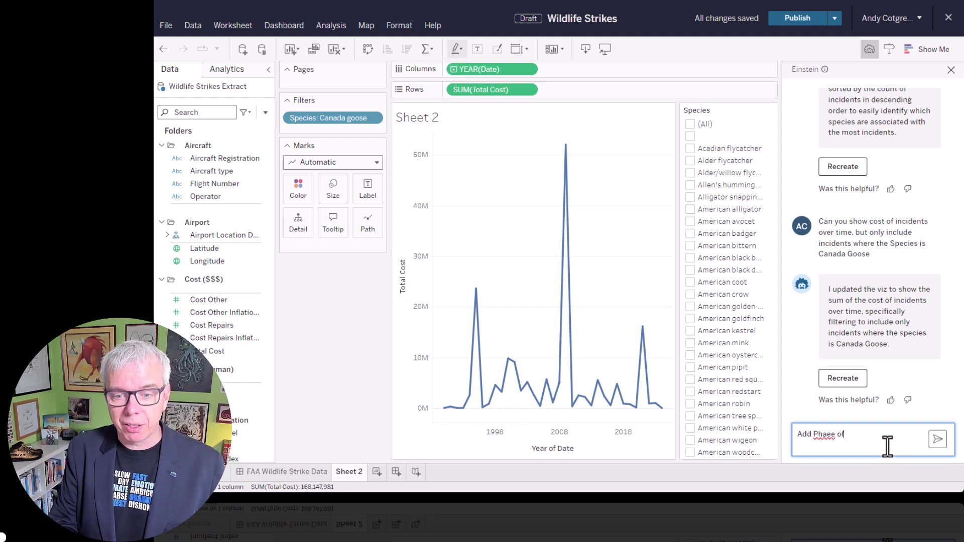
key("BackSpace")
key("BackSpace")
key("BackSpace")
type("of F")
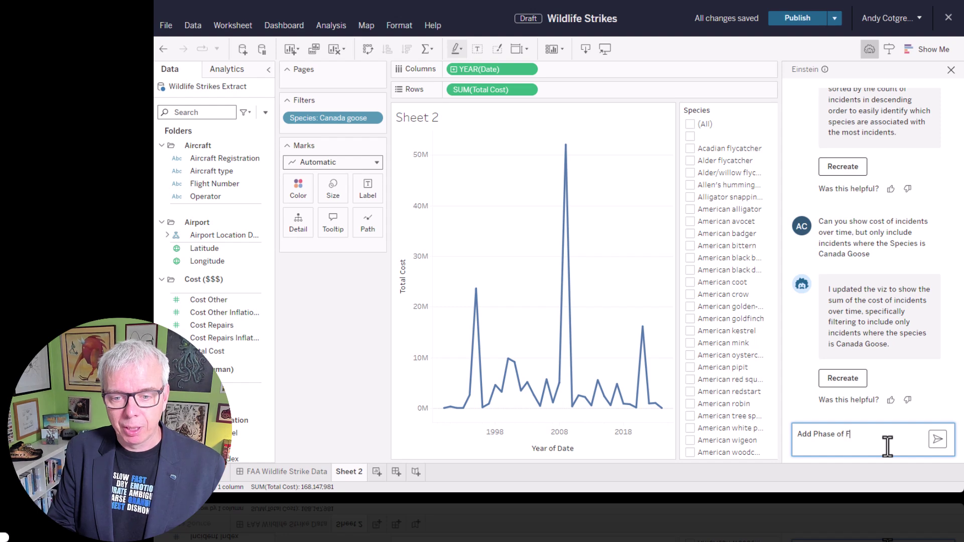
type("light t")
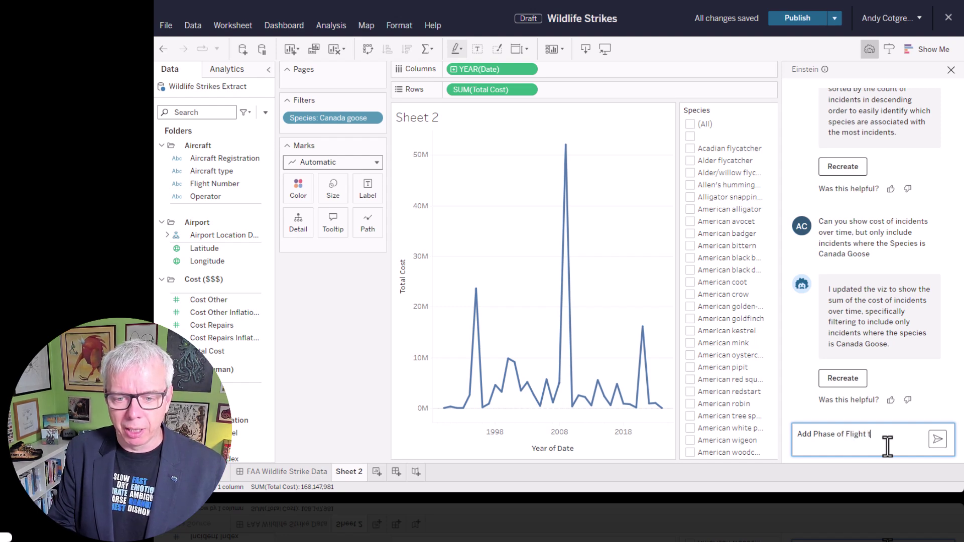
type("o colour")
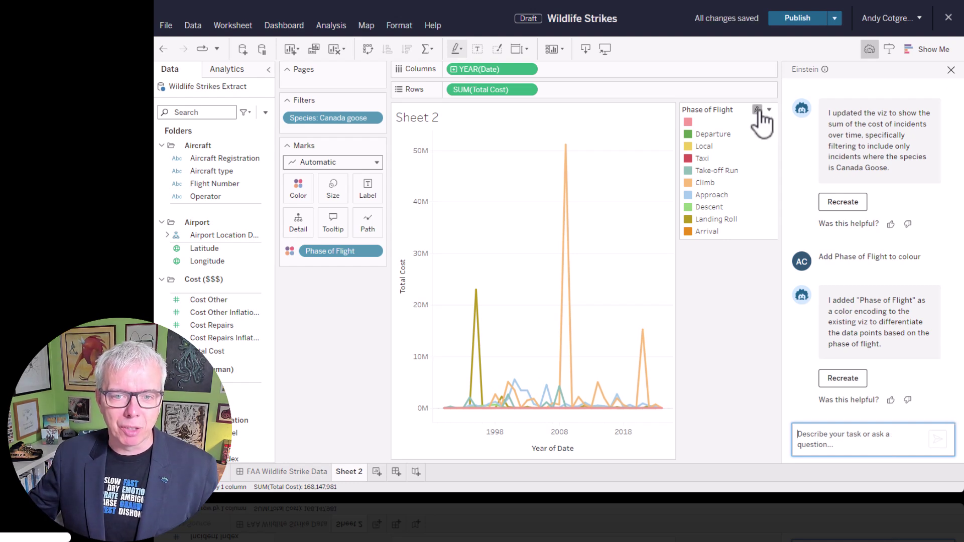
left_click(759, 112)
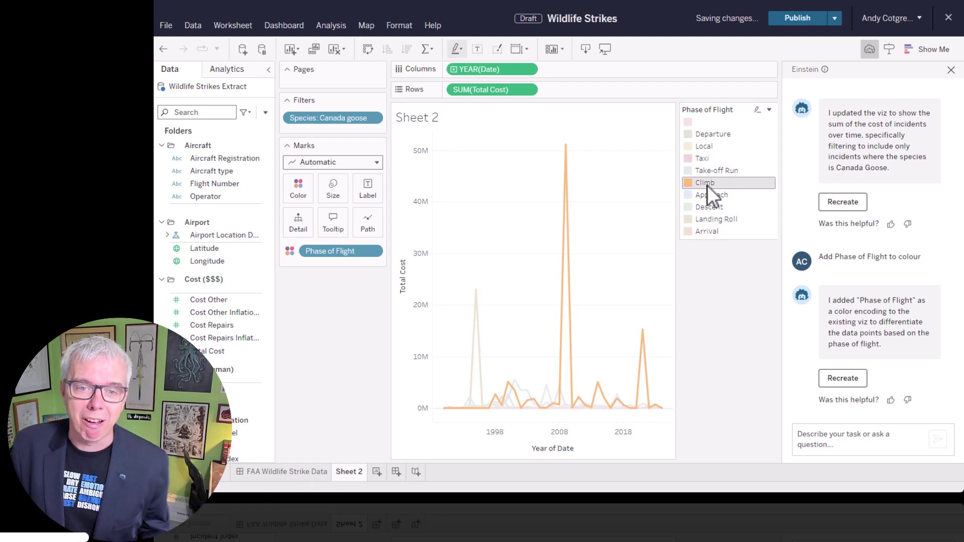
left_click(707, 185)
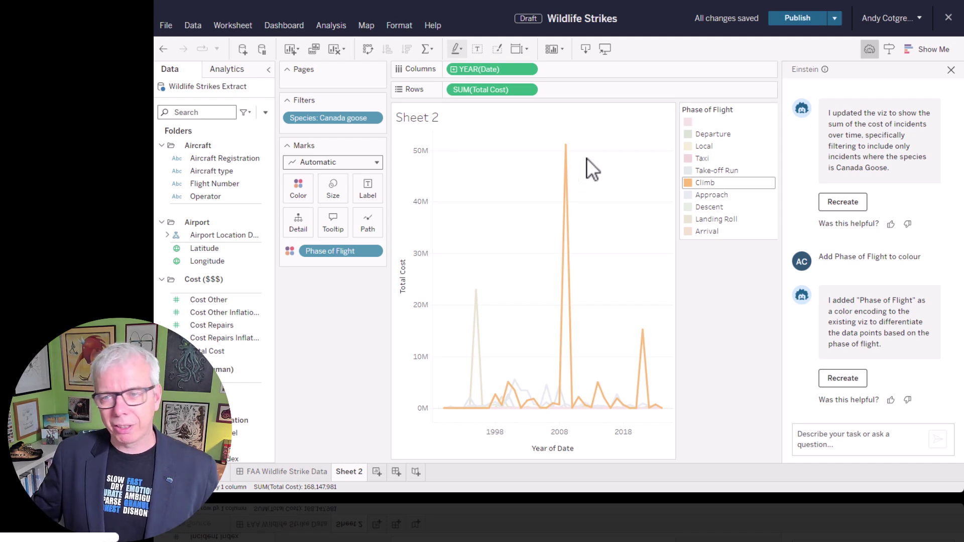
Ask which flights caused the 2009 goose spike, charting 2009 incidents per Flight Number
left_click(812, 443)
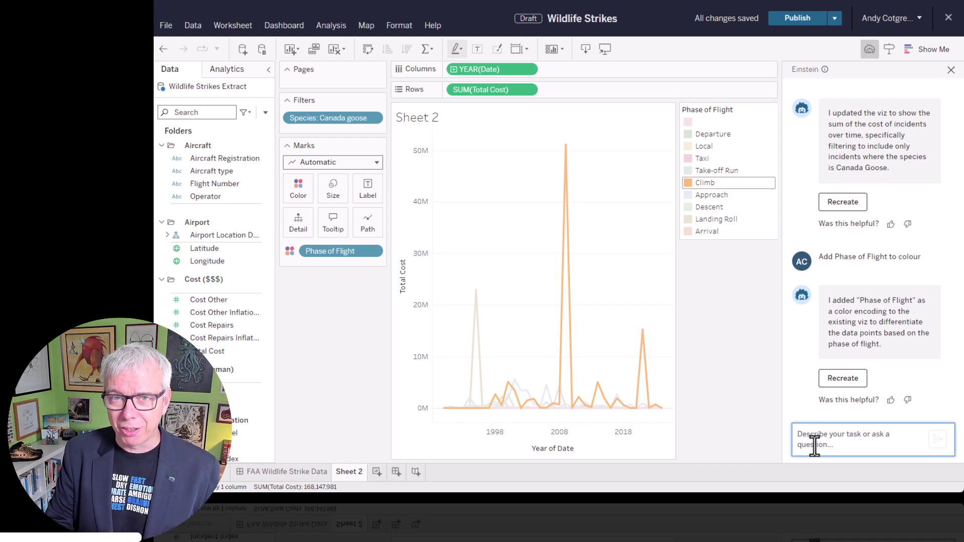
type("Which")
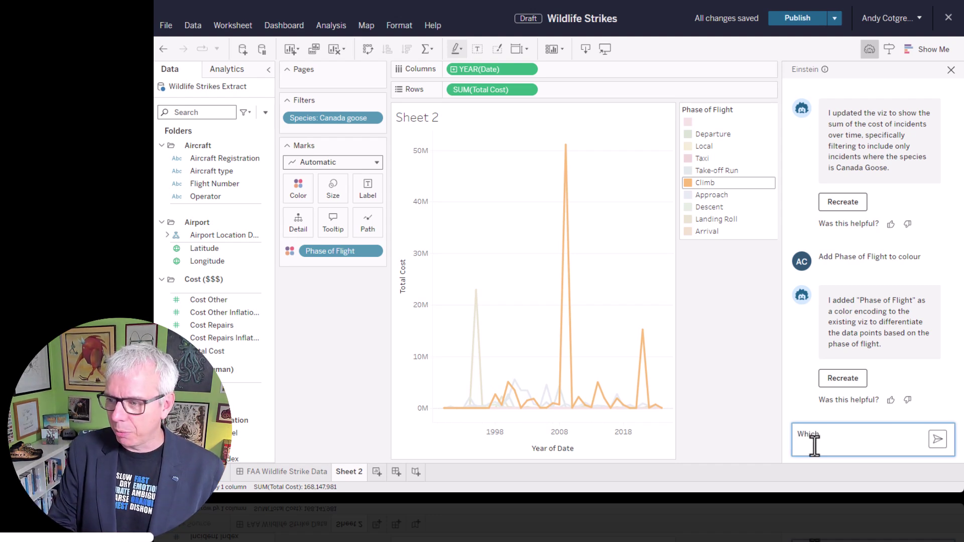
type(" flights cause")
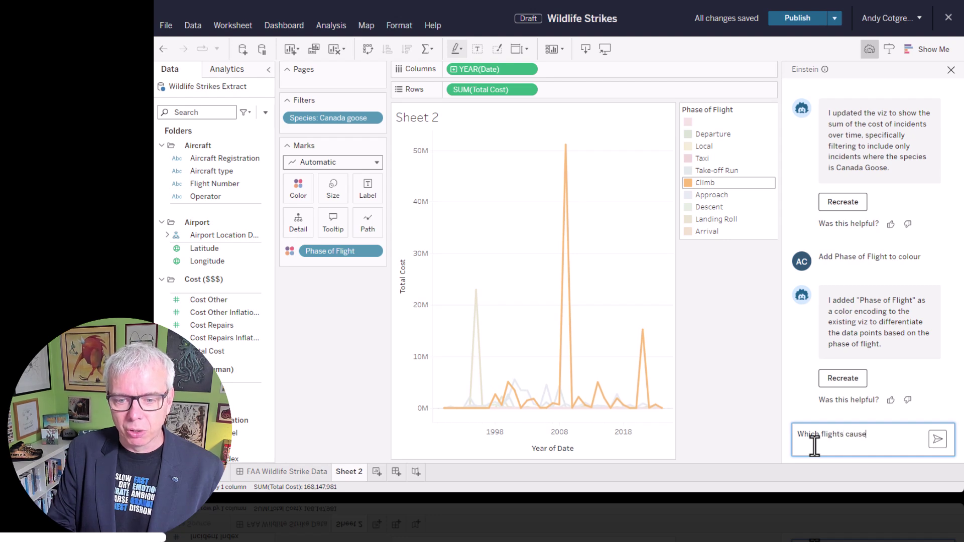
type("d the spike in ")
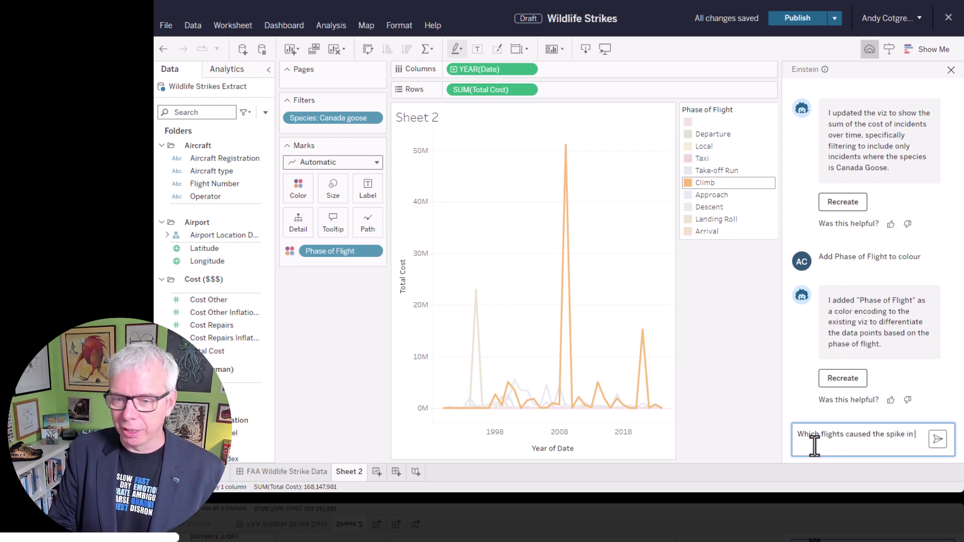
type("Goose inci")
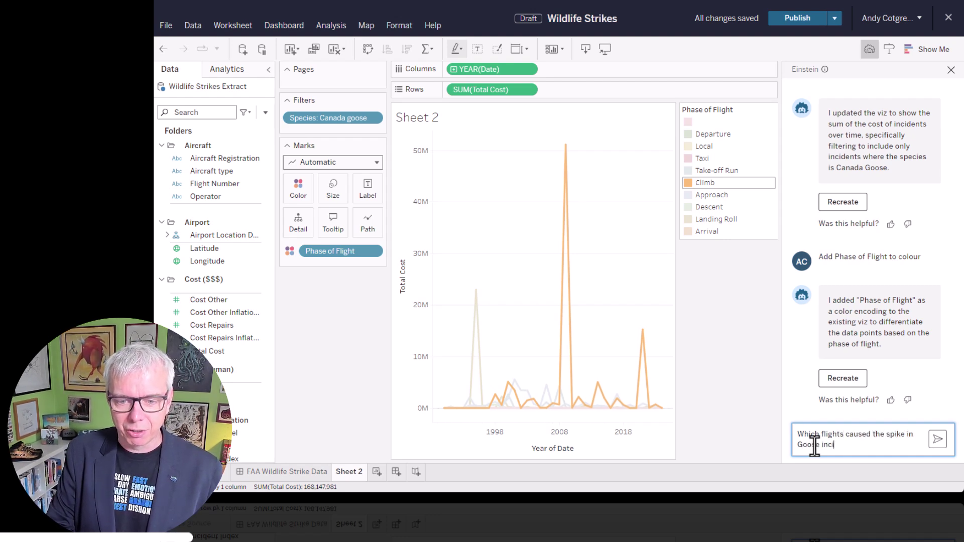
type("dents in 200")
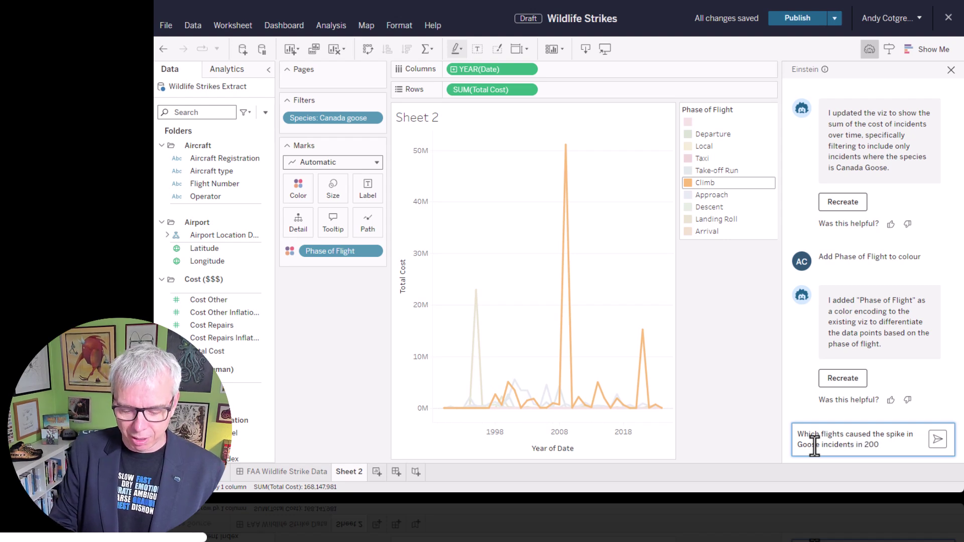
type("9?")
key("Return")
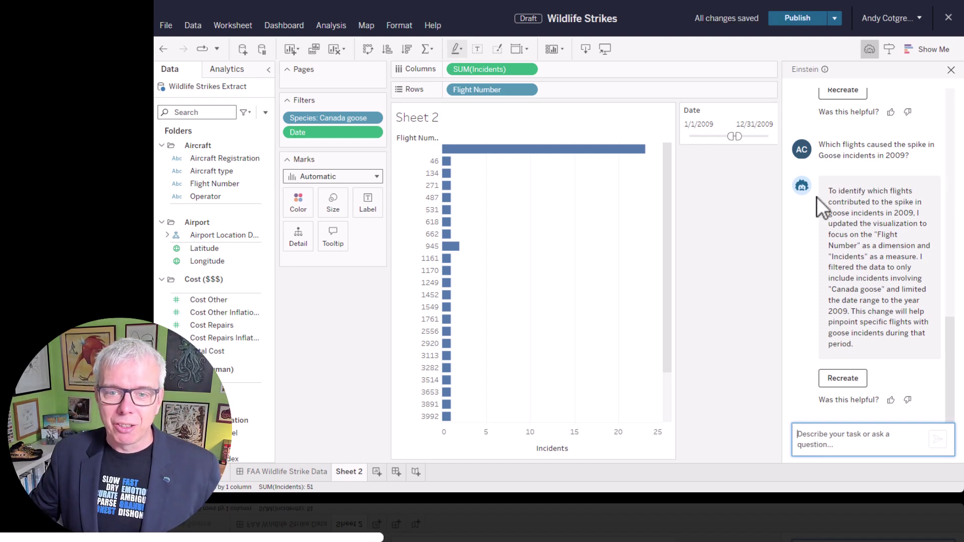
left_click_drag(827, 190, 863, 348)
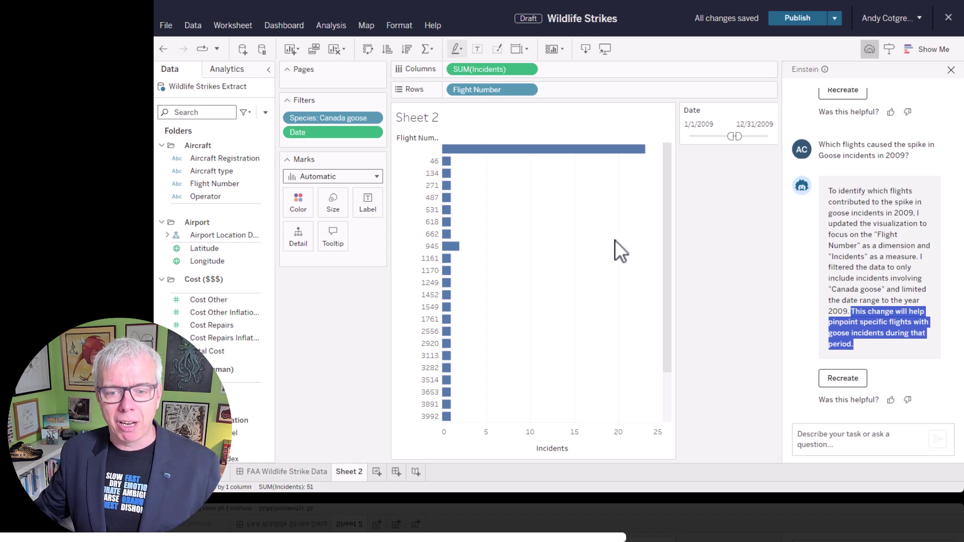
Ask Einstein to 'Replace incidents with cost' so Sheet 2 shows SUM(Total Cost) per flight number
left_click(886, 436)
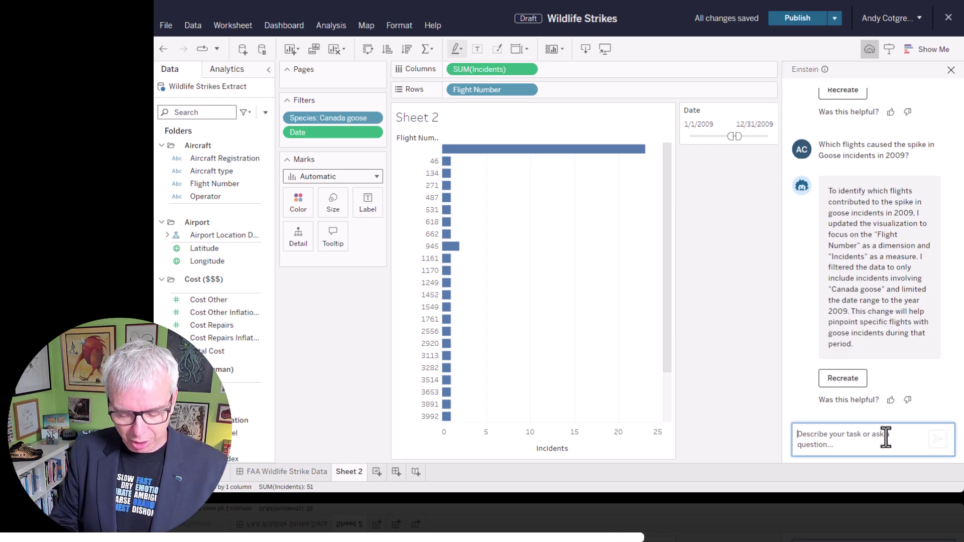
type("Replace incid")
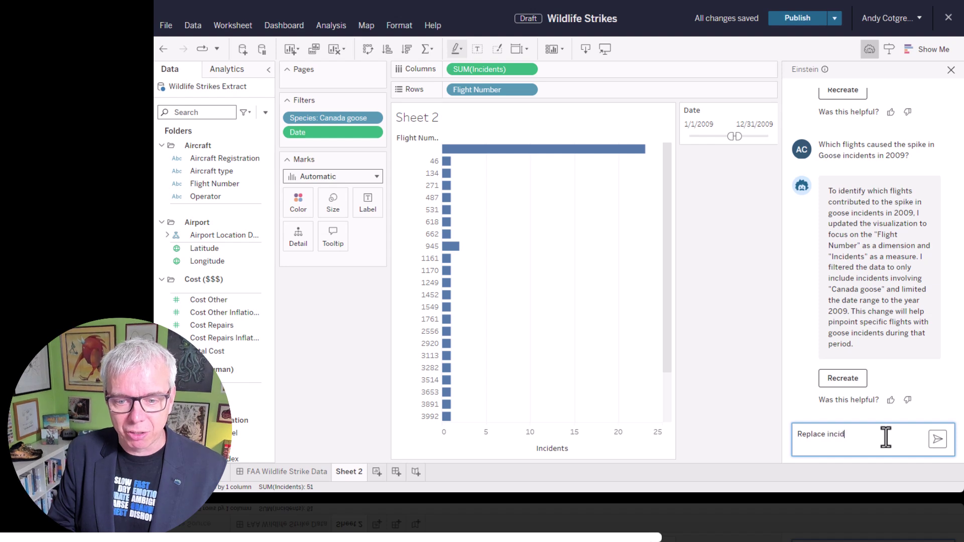
type("ents with cost")
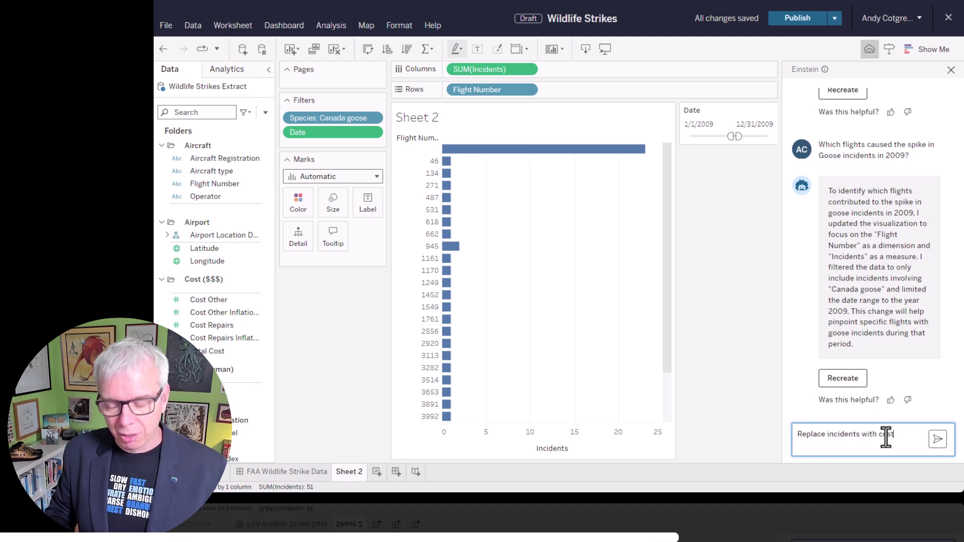
key("Return")
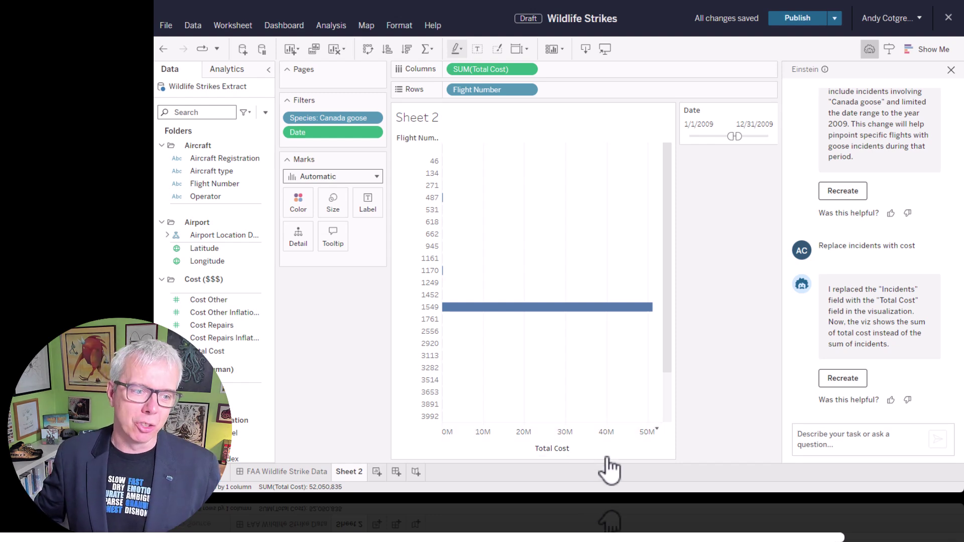
Sort the flight bars by Total Cost, largest first, and add Remarks to the bar tooltips
left_click(576, 449)
scroll(231, 342, "down", 5)
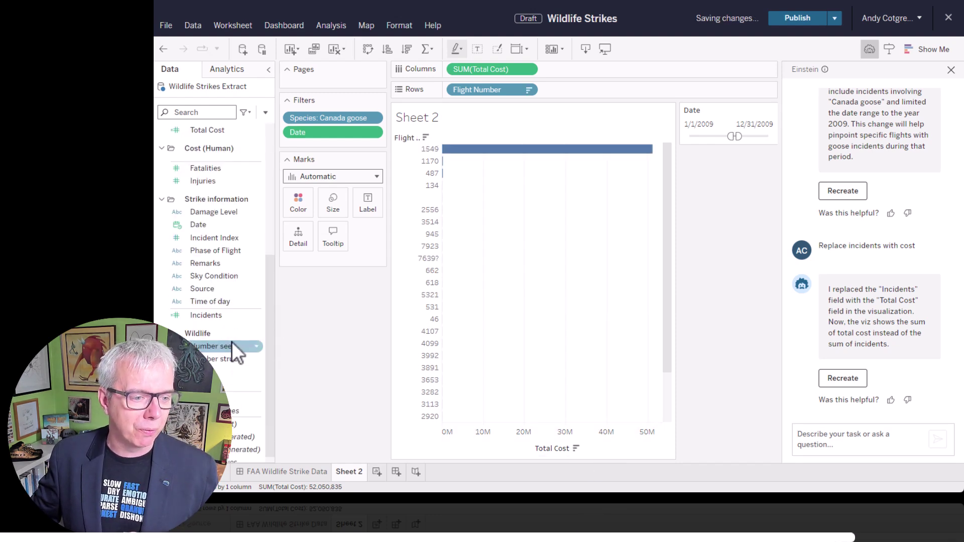
left_click_drag(212, 264, 338, 236)
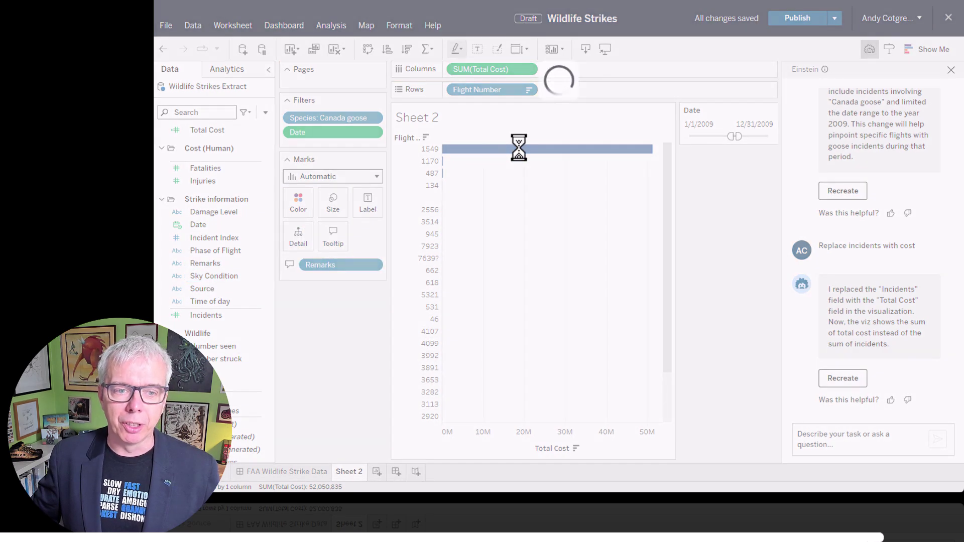
mouse_move(507, 156)
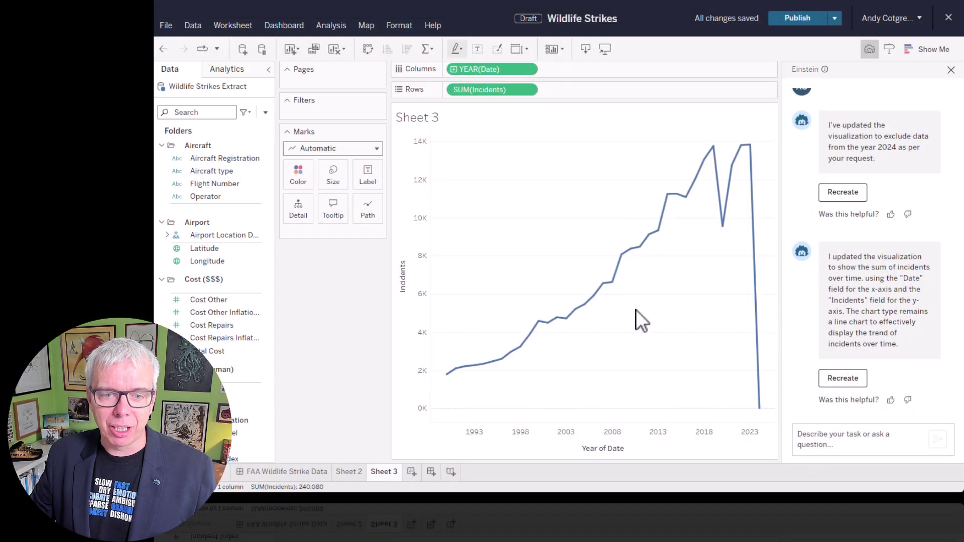
Send Einstein the exclude-2024 request (typed 'exclude 2202'), producing a Previous-year Date filter on Sheet 3
mouse_move(662, 234)
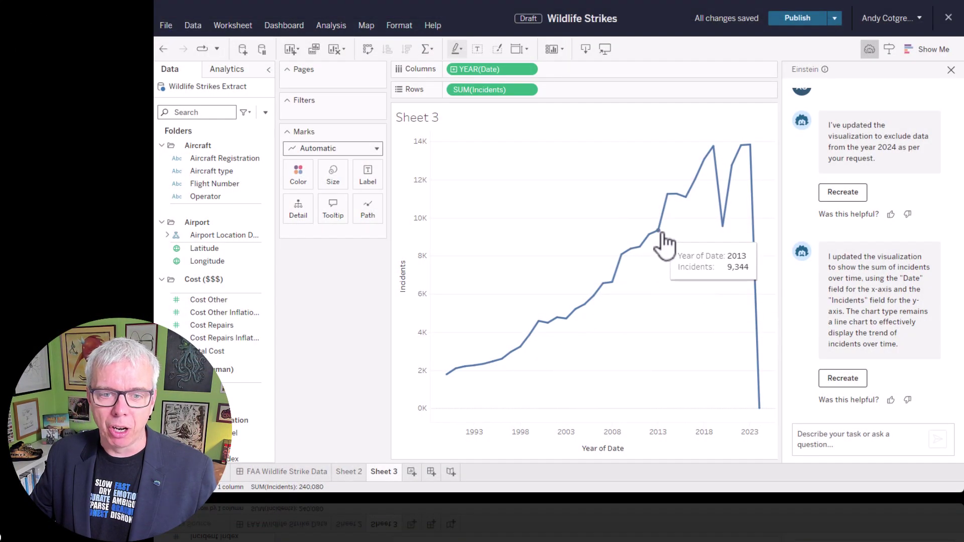
mouse_move(679, 204)
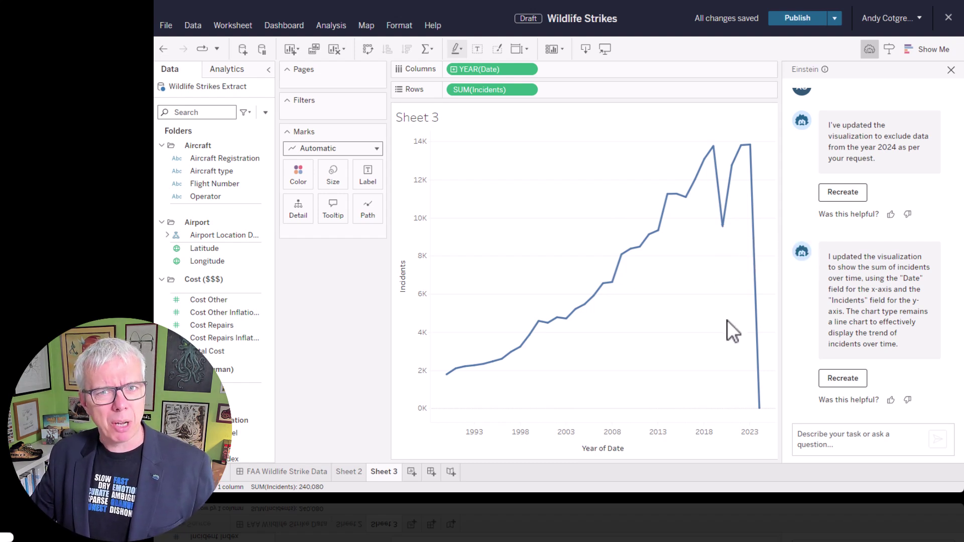
mouse_move(758, 408)
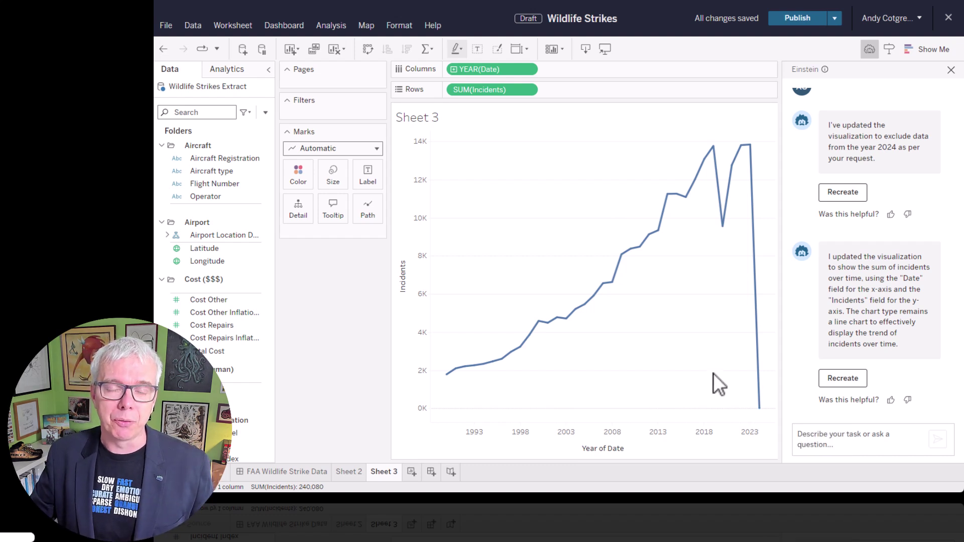
left_click(852, 441)
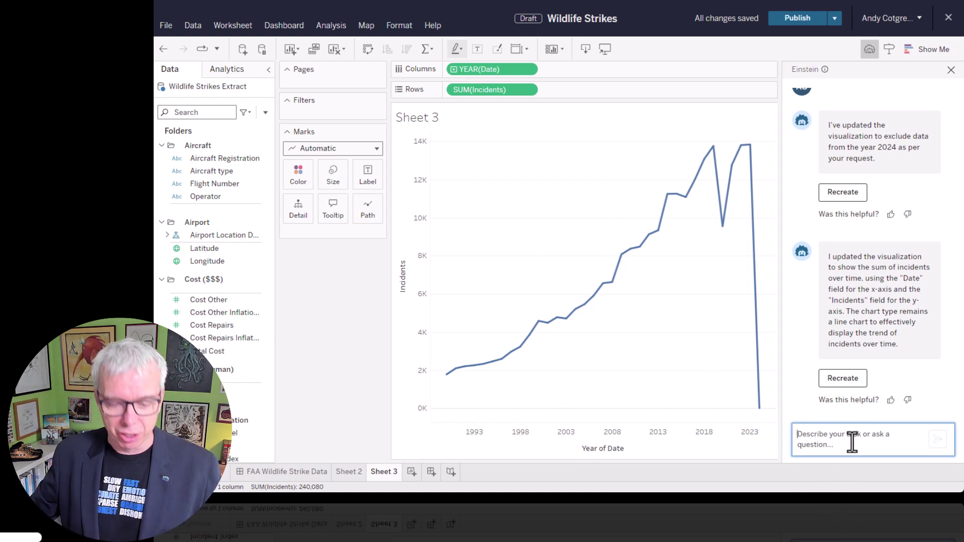
type("exclude 22")
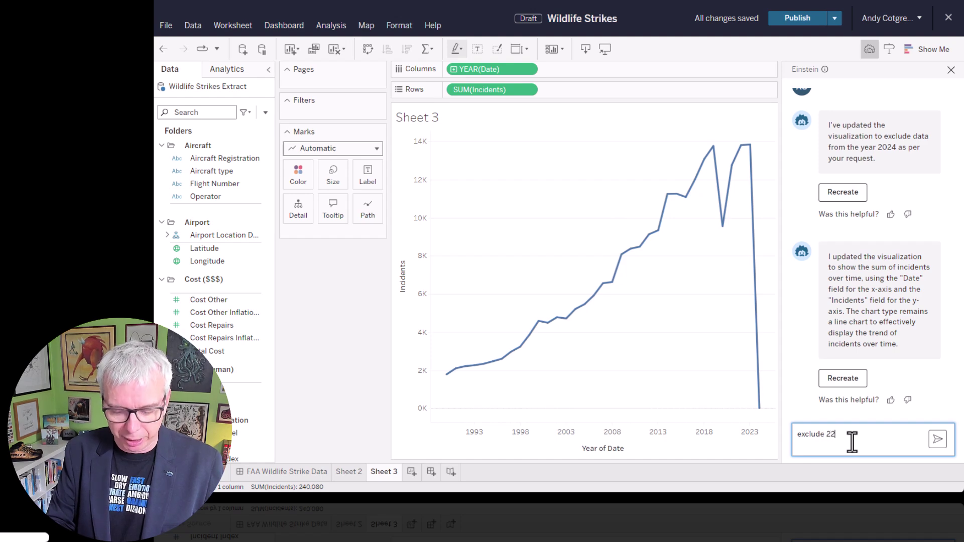
type("024")
key("Return")
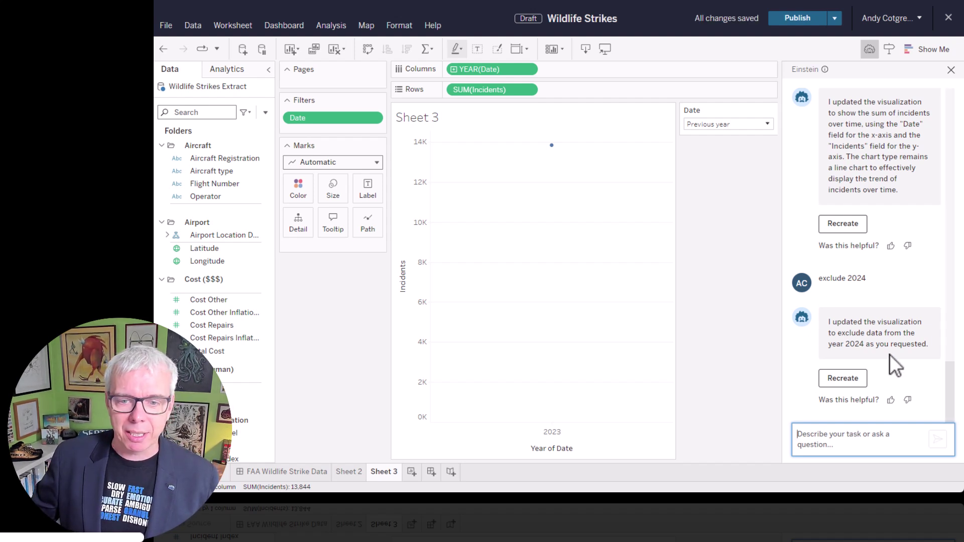
left_click_drag(826, 322, 936, 353)
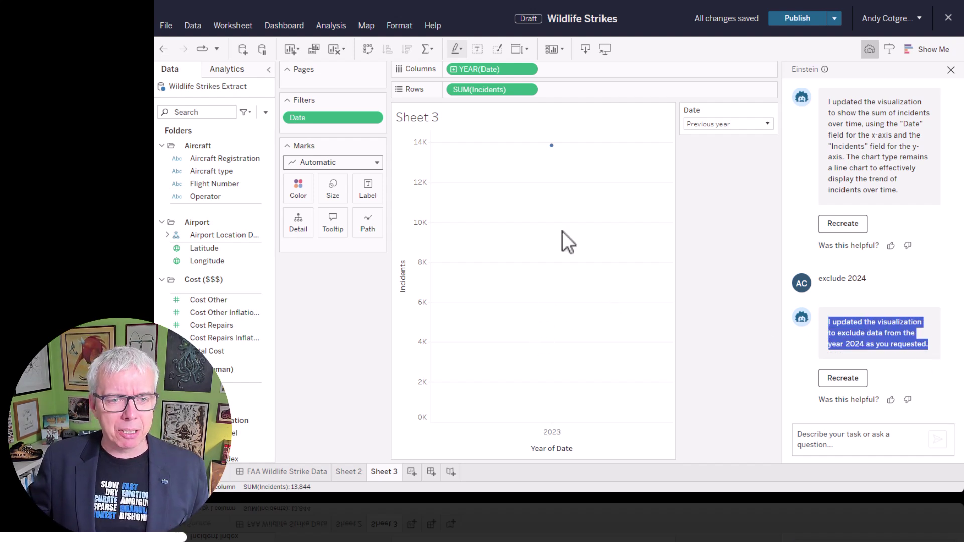
mouse_move(552, 146)
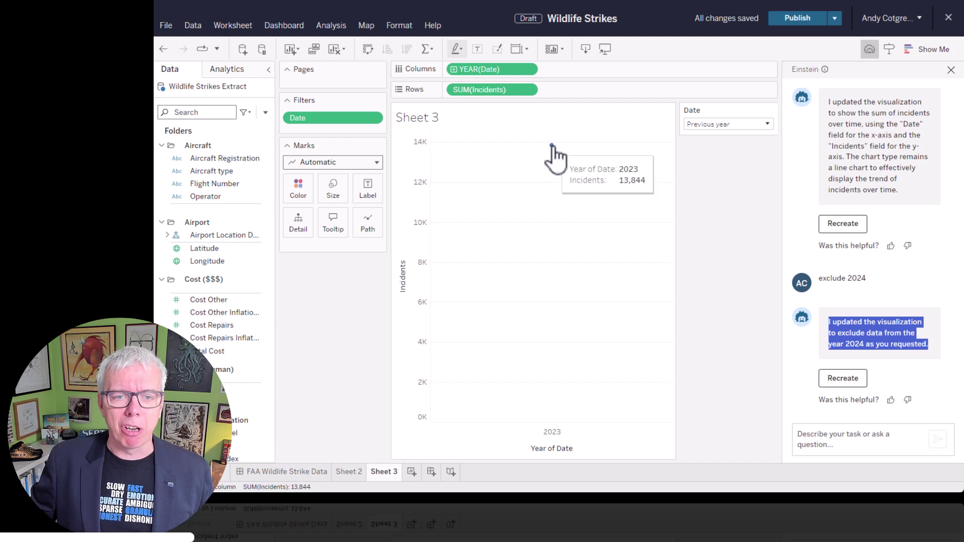
Edit the Date filter's ending date from 2024 to 12/31/2023
left_click(376, 117)
left_click(348, 122)
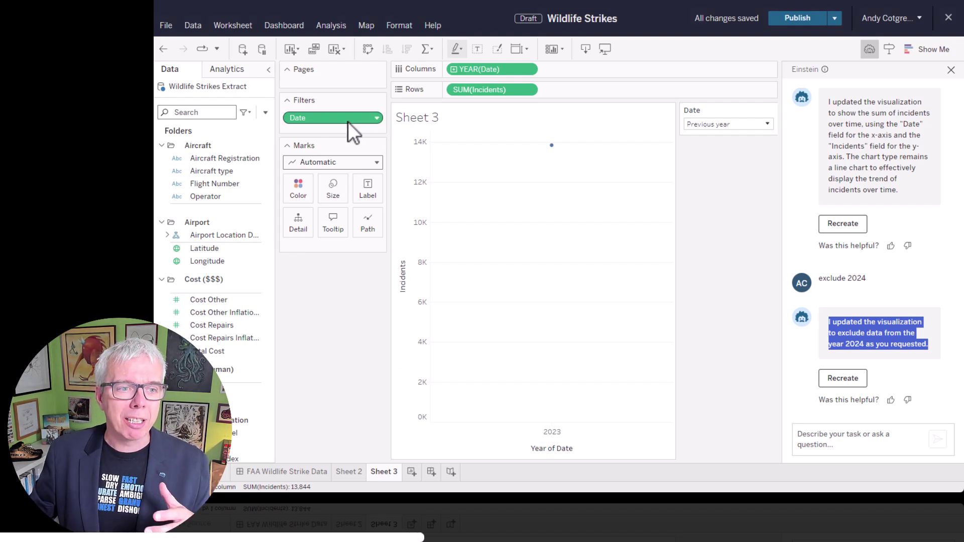
left_click(375, 118)
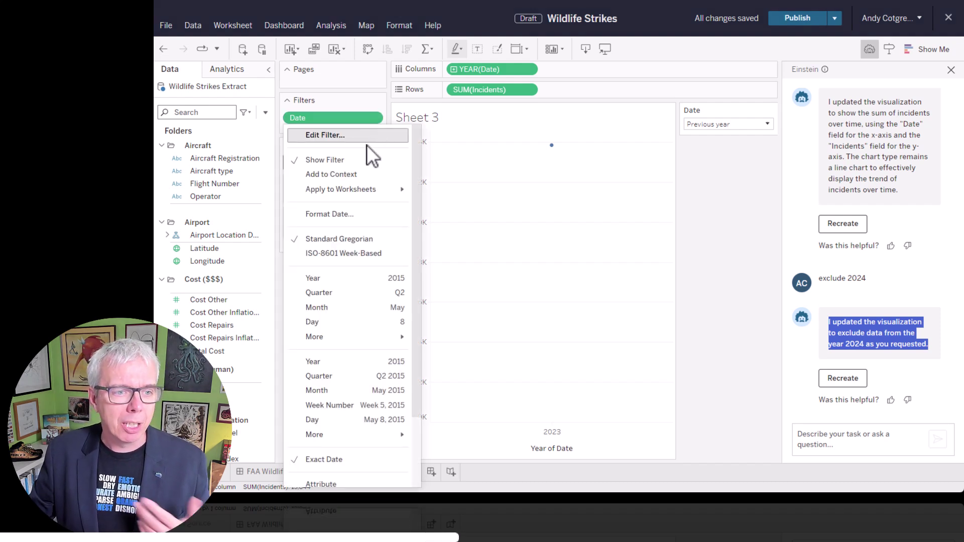
left_click(369, 137)
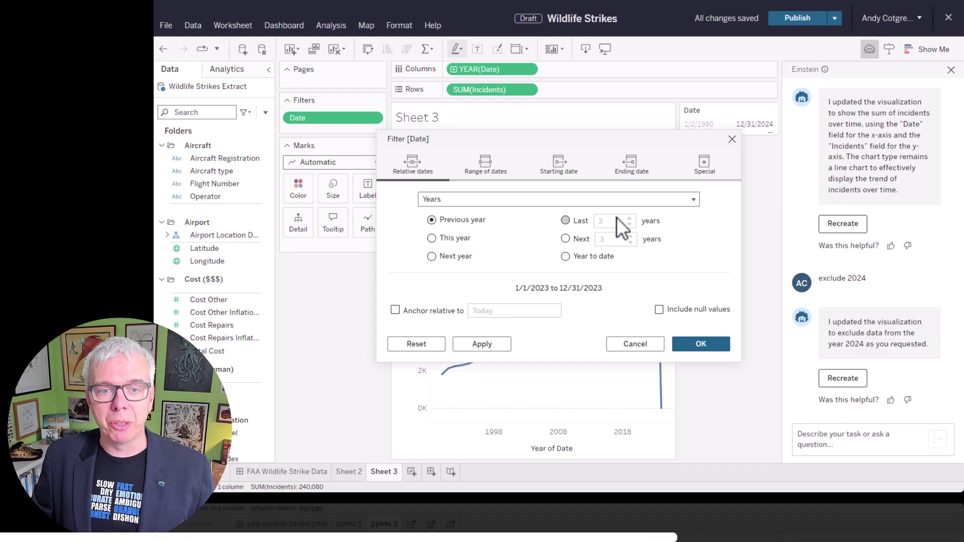
left_click(635, 166)
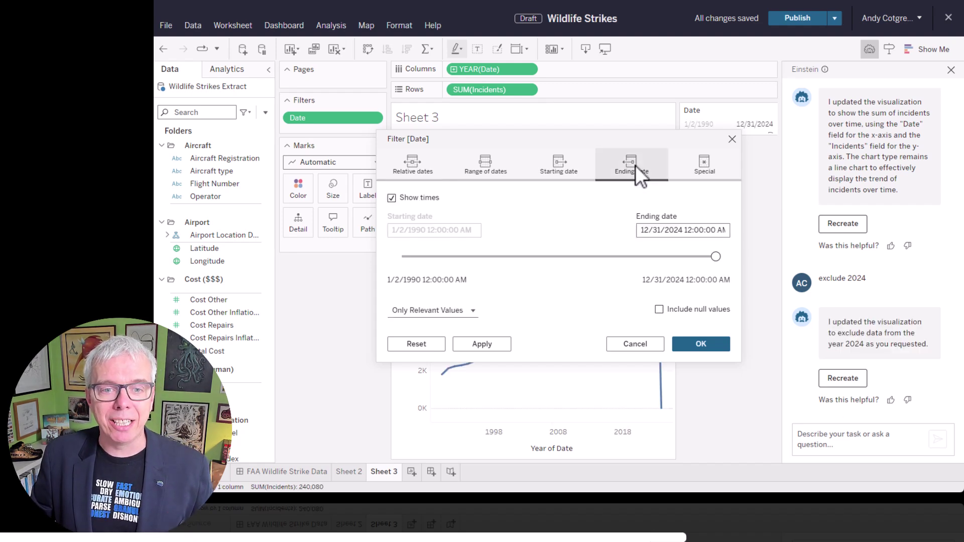
left_click(681, 231)
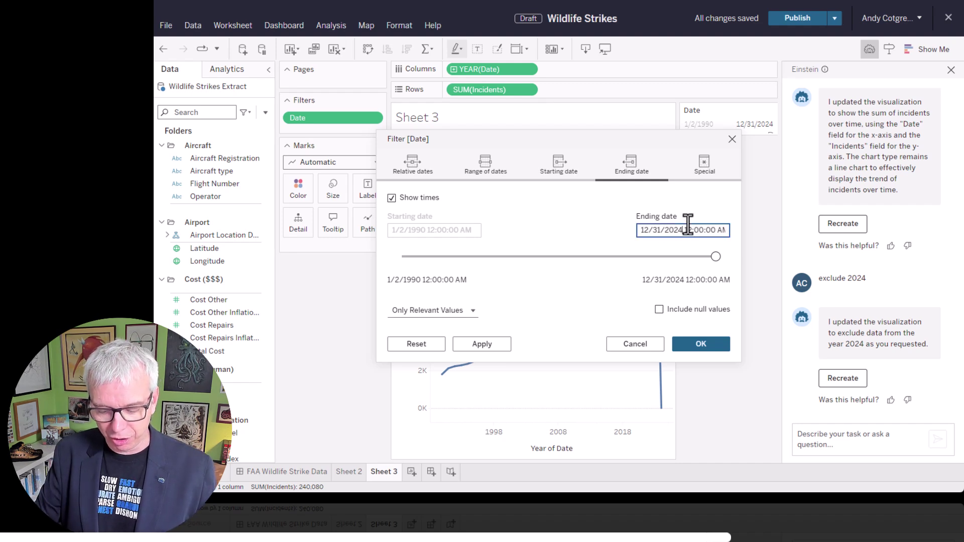
key("BackSpace")
type("3")
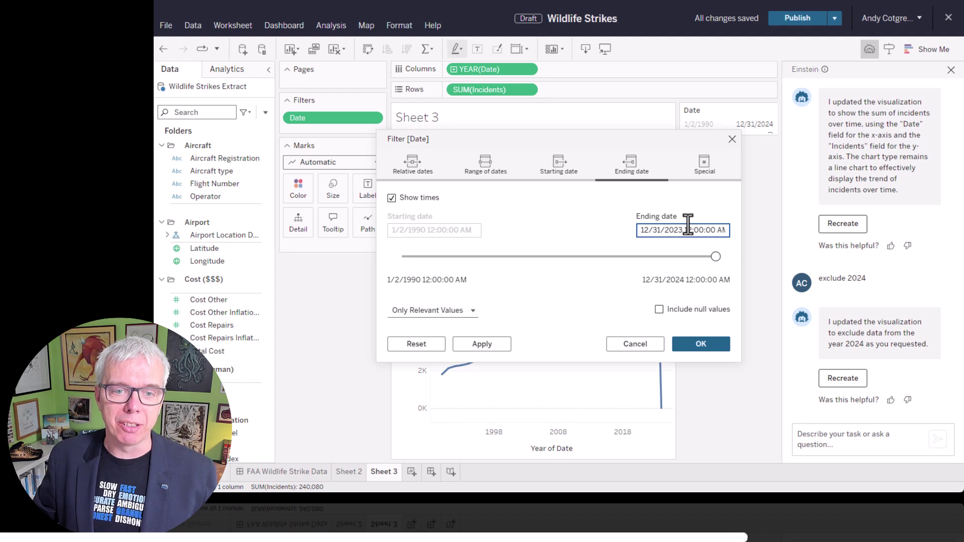
left_click(710, 344)
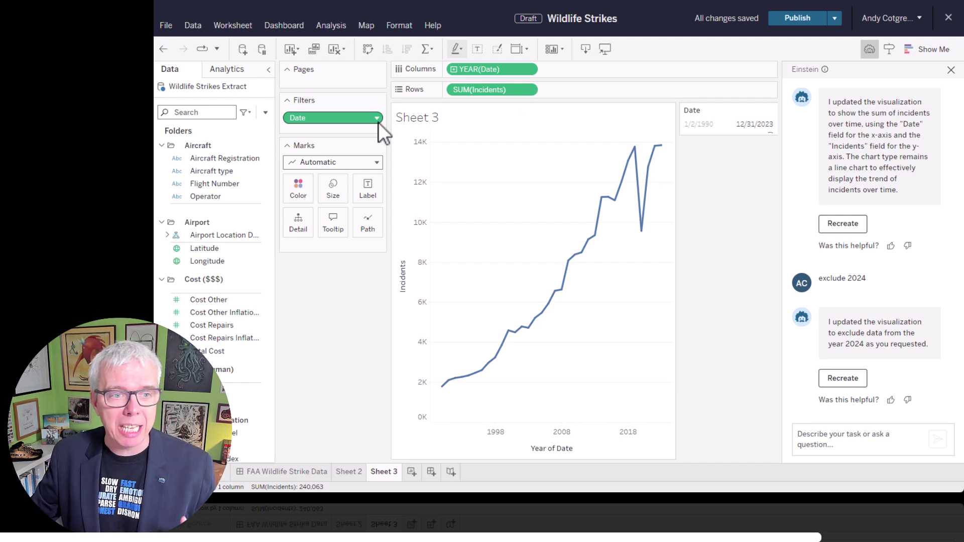
Apply the Date filter to Only This Worksheet and have Einstein recreate its exclude-2024 result
left_click(772, 110)
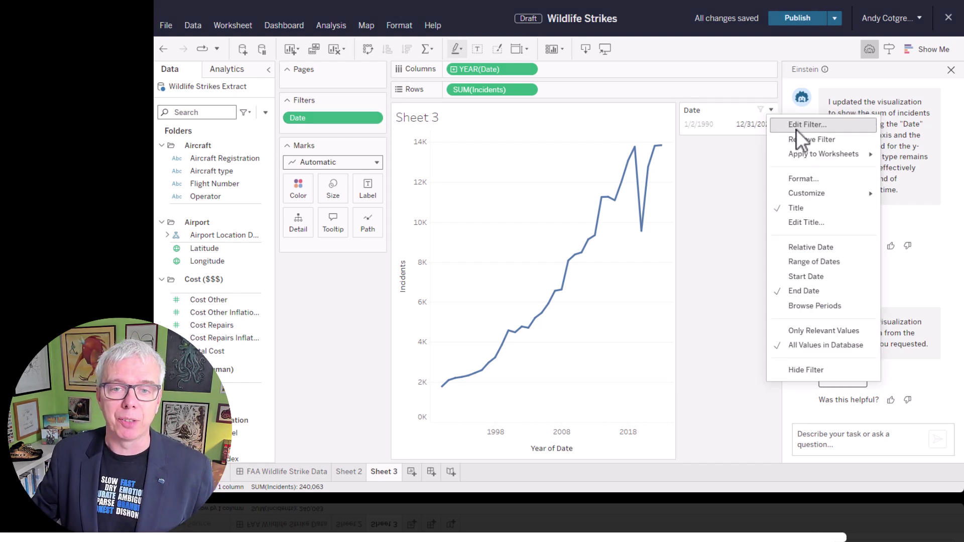
mouse_move(823, 154)
left_click(728, 196)
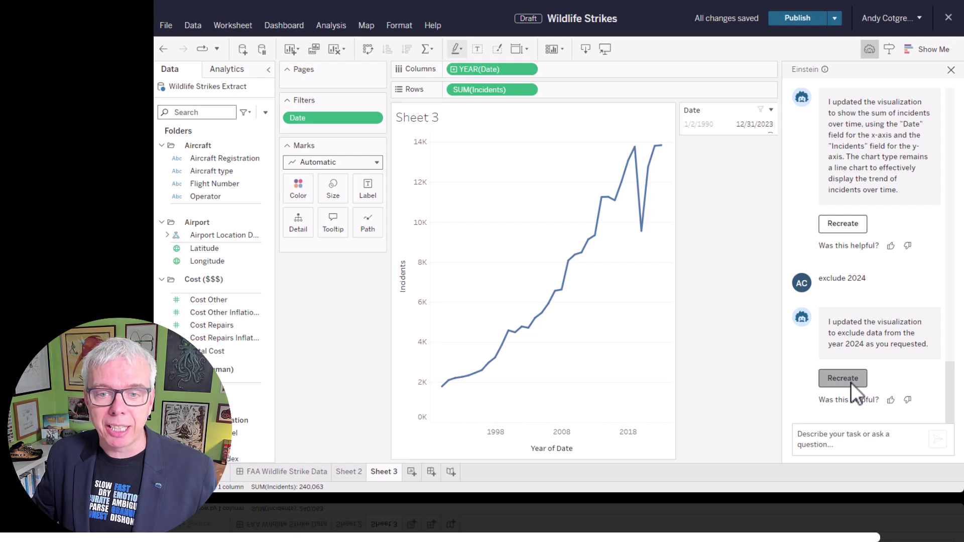
left_click(851, 227)
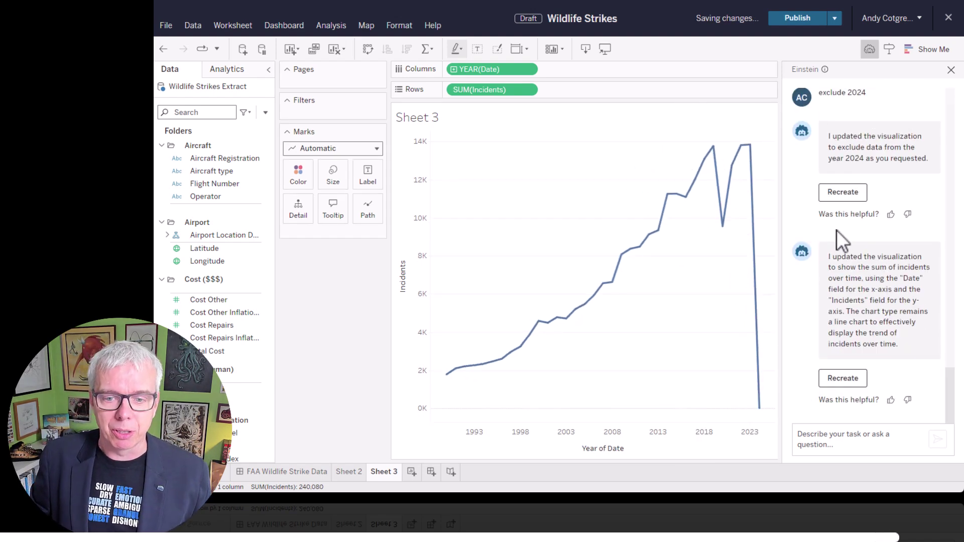
Ask Einstein again to 'exclude 2024', which instead filters Sheet 3 to 2024 only
left_click(844, 436)
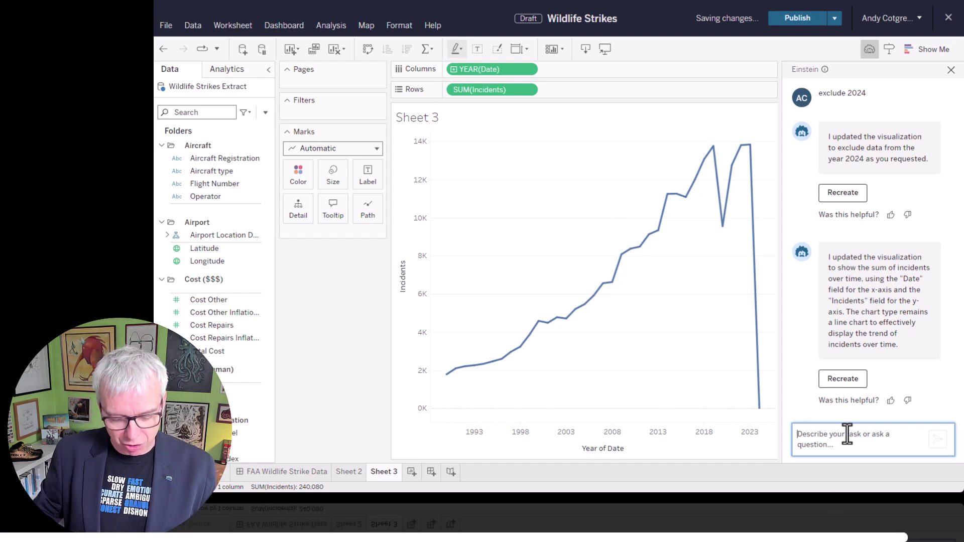
type("exclude 2024")
key("Return")
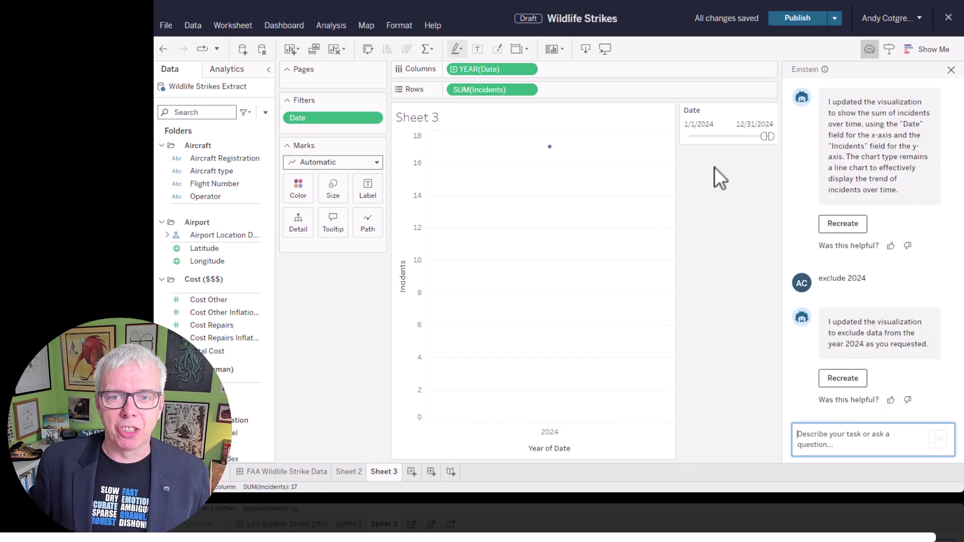
Widen the Date filter back to 1/2/1990 through 12/31/2023 using the slider and end-date calendar
left_click_drag(760, 140, 643, 134)
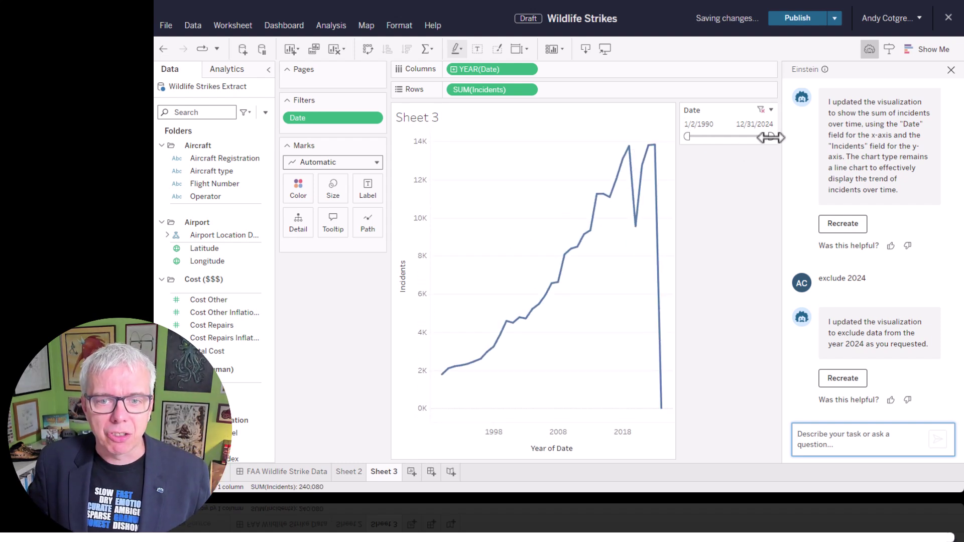
left_click_drag(771, 138, 767, 136)
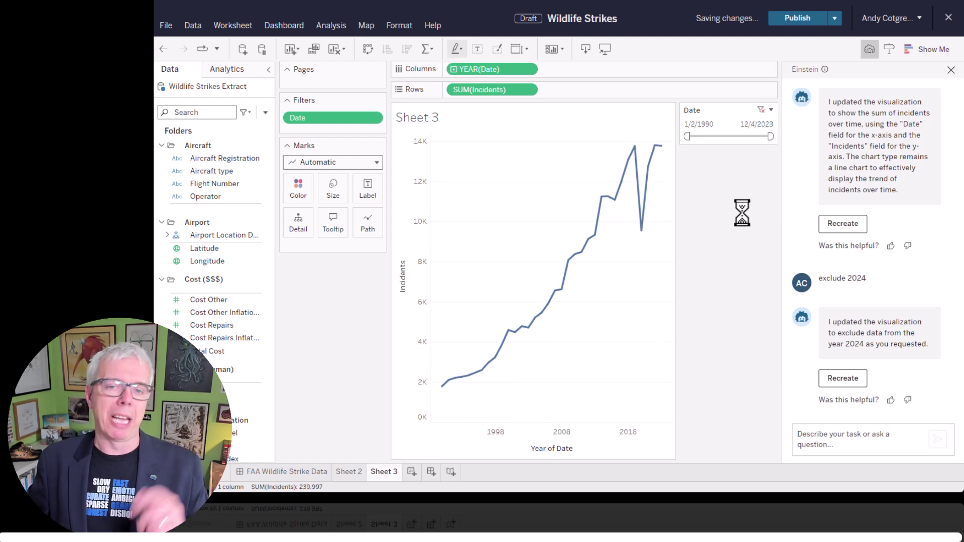
left_click(754, 124)
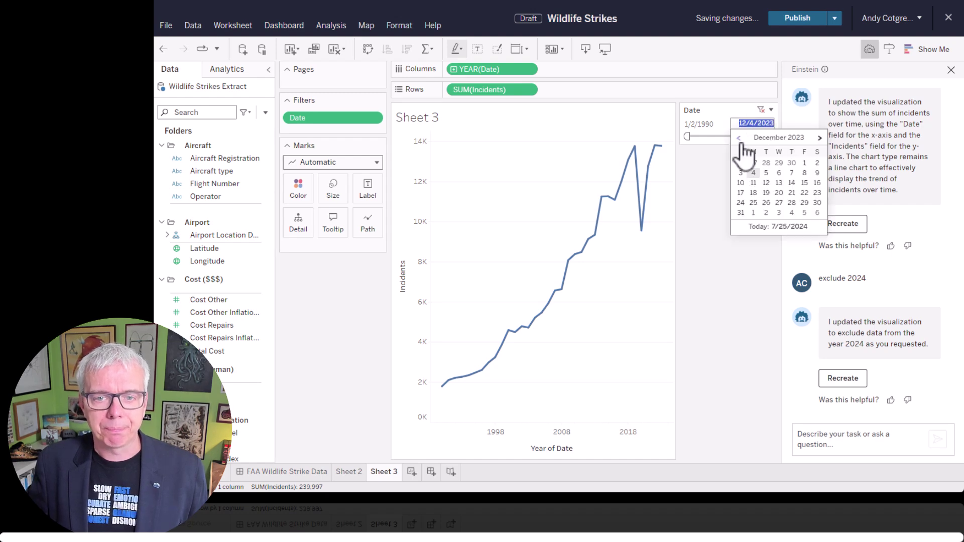
left_click(741, 213)
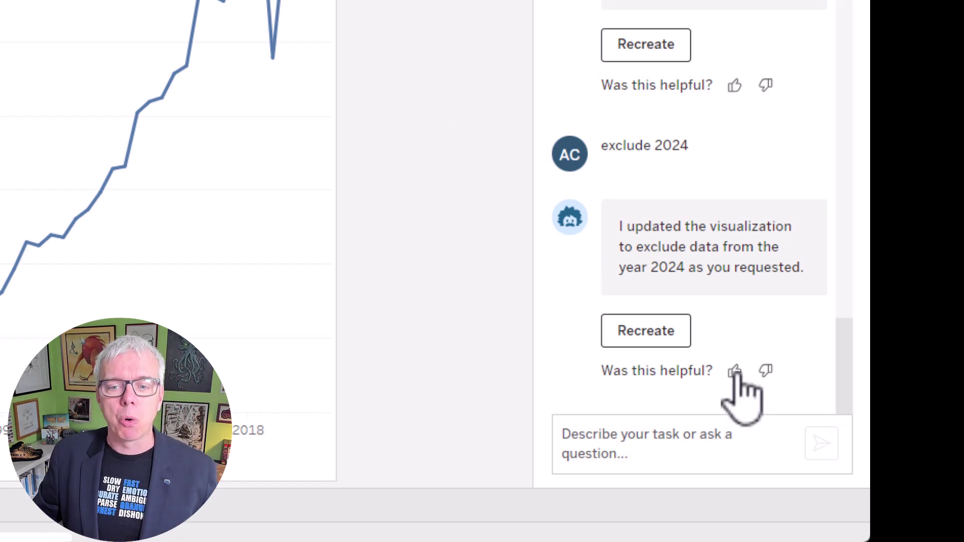
Give the exclude-2024 reply a thumbs-down as Inaccurate, noting it chose a relative year filter instead
left_click(766, 373)
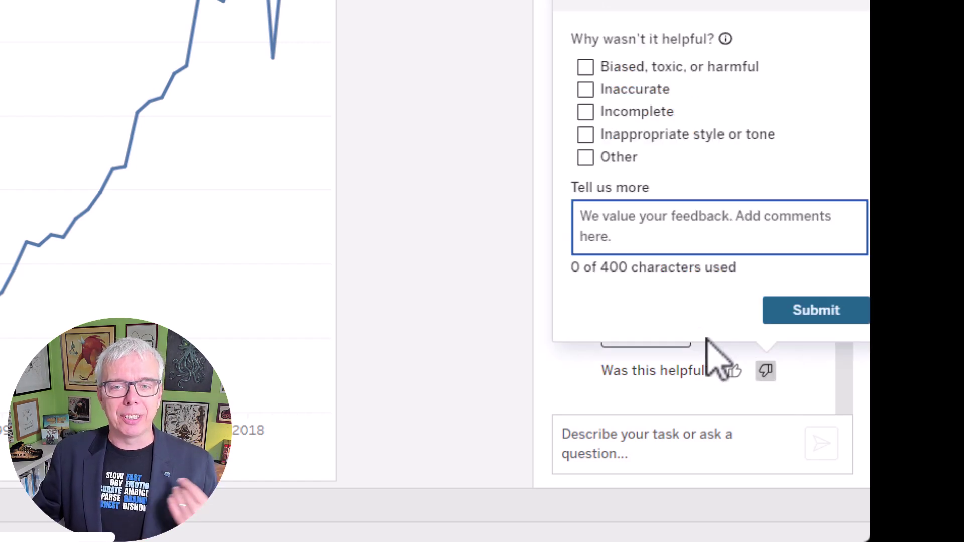
left_click(585, 89)
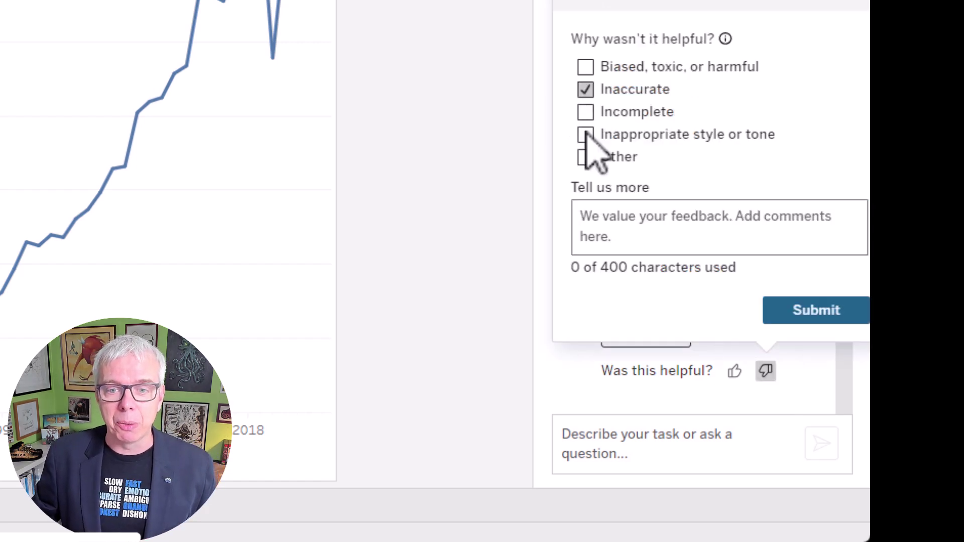
left_click(634, 230)
type("It choo")
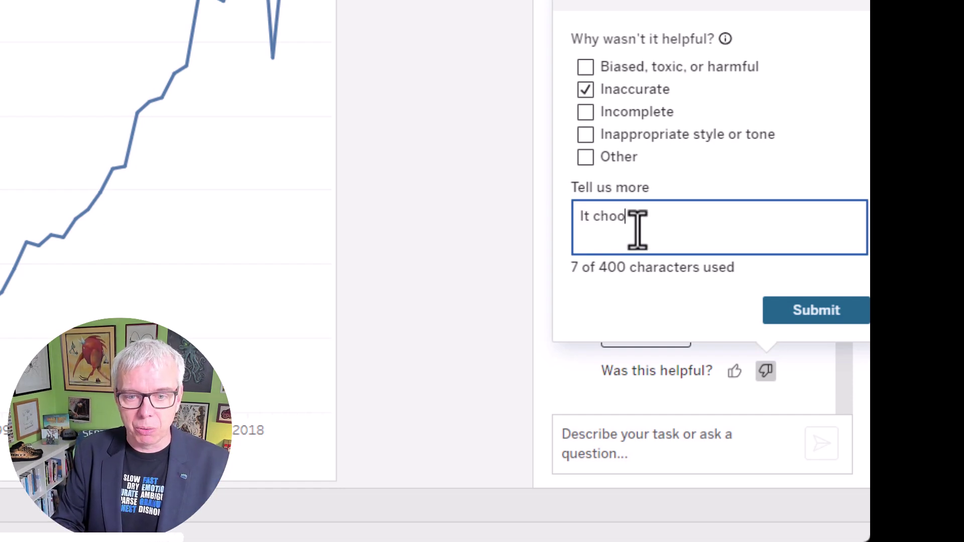
key("BackSpace")
type("se the incoree")
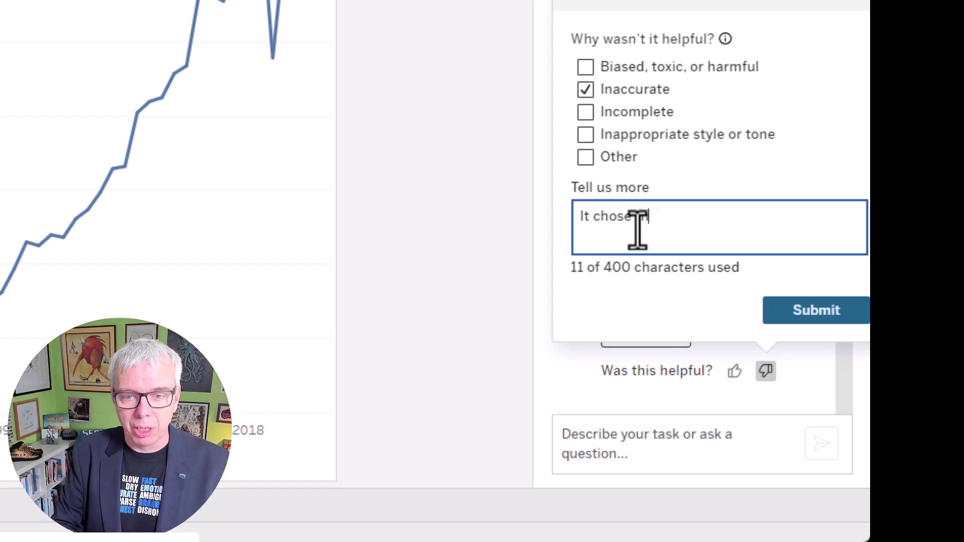
key("BackSpace")
key("BackSpace")
type("rect")
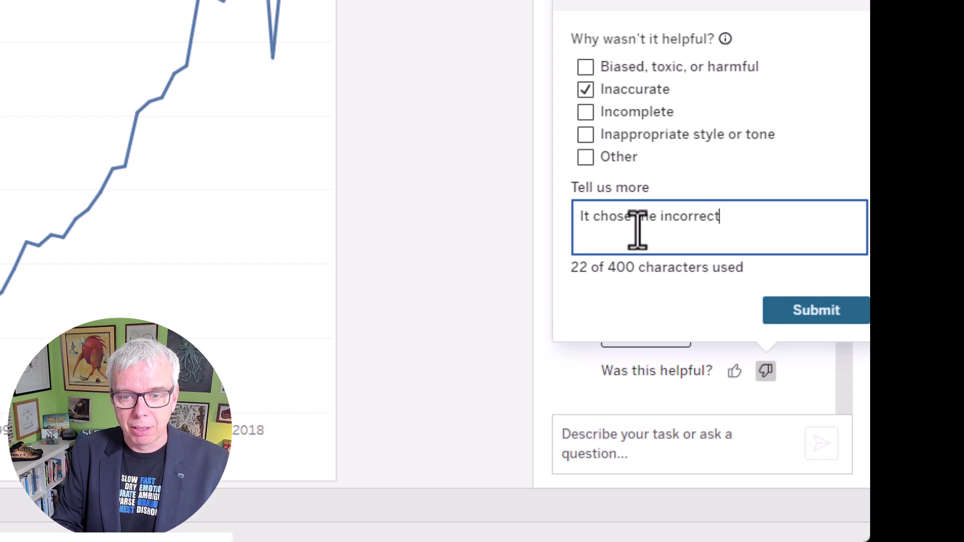
type(" year filter ")
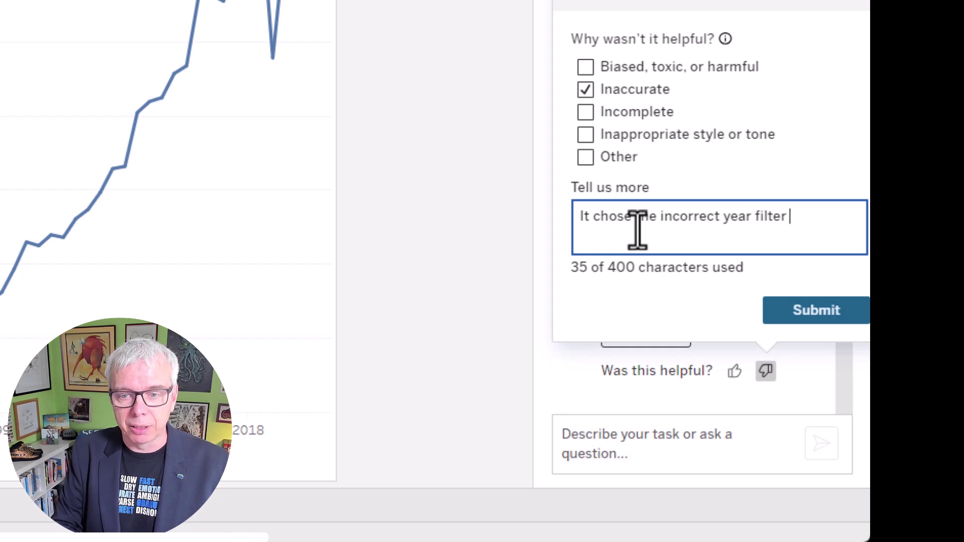
type("type, it")
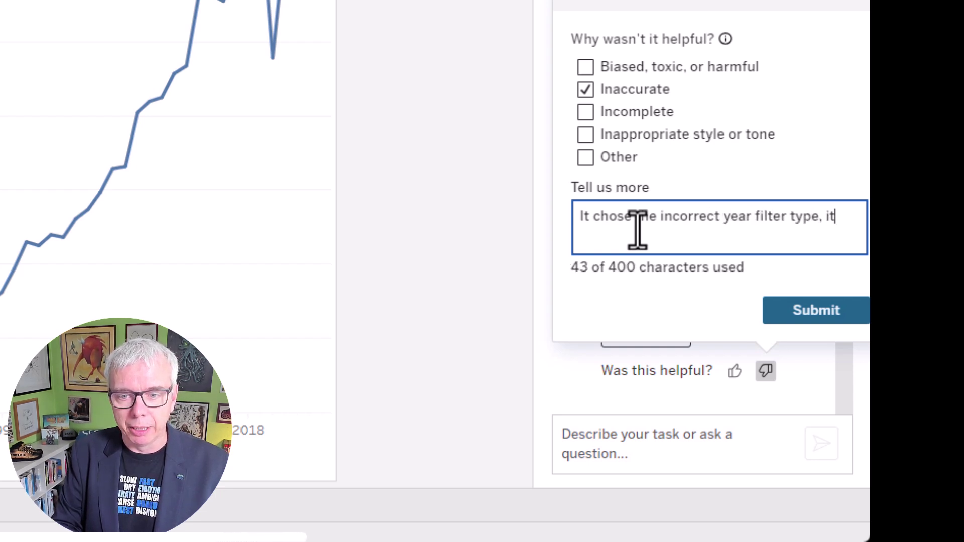
type(" was a relative")
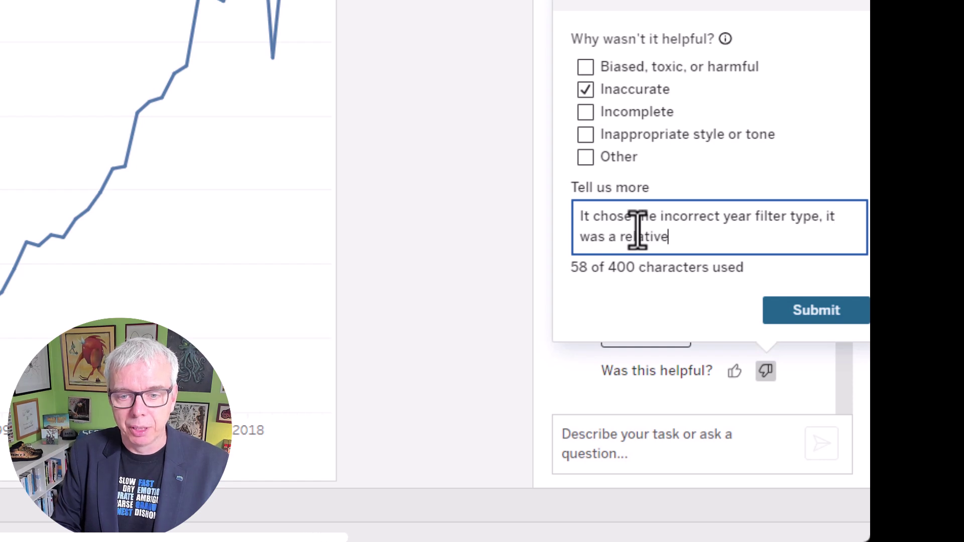
type(" filter instead of")
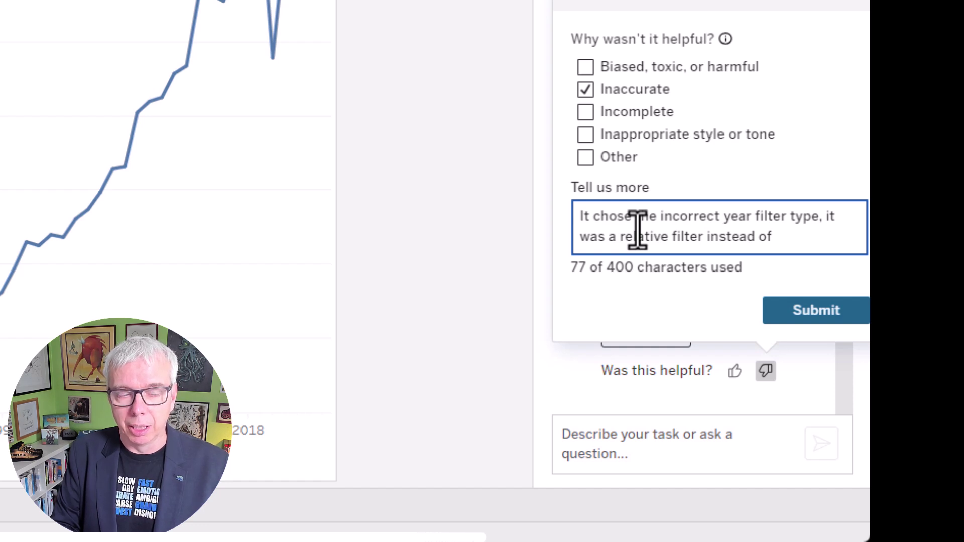
key("ctrl+shift+Left")
key("ctrl+shift+Left")
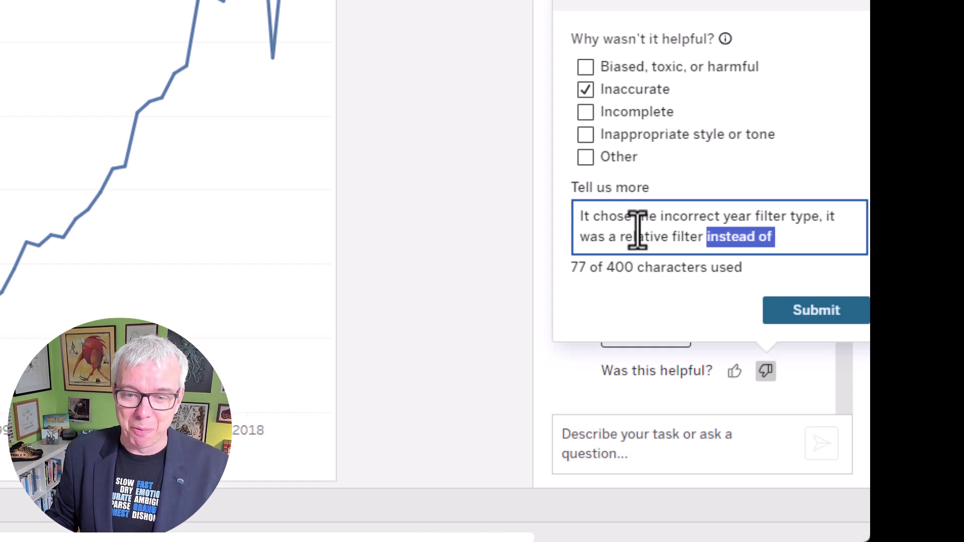
key("BackSpace")
key("BackSpace")
type(".")
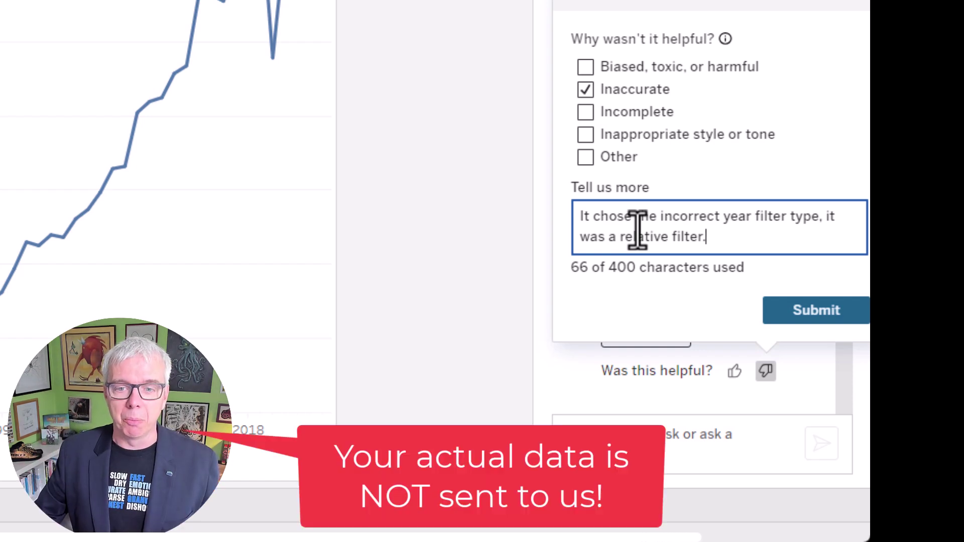
left_click(819, 311)
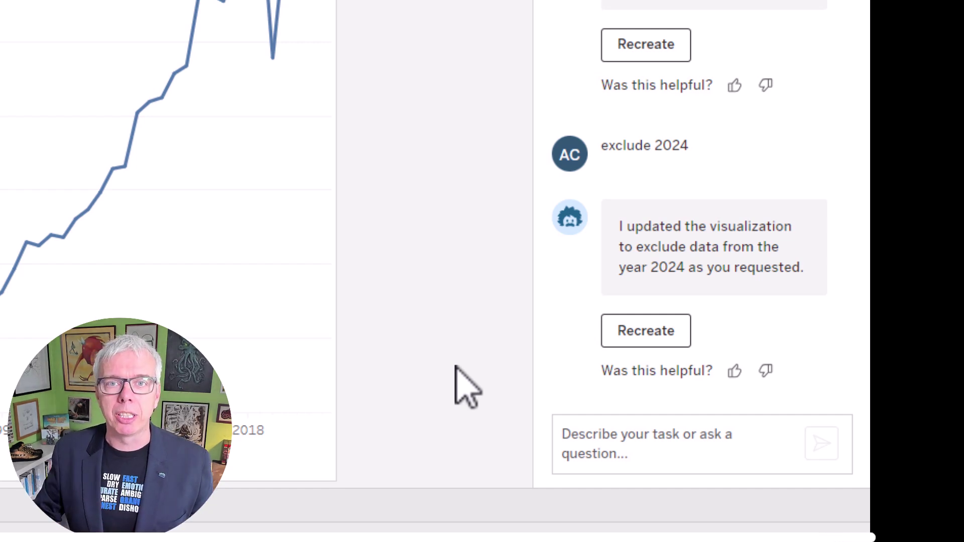
Scroll back to the earlier 'exclude 2024' reply and give it a thumbs-up
scroll(661, 166, "up", 2)
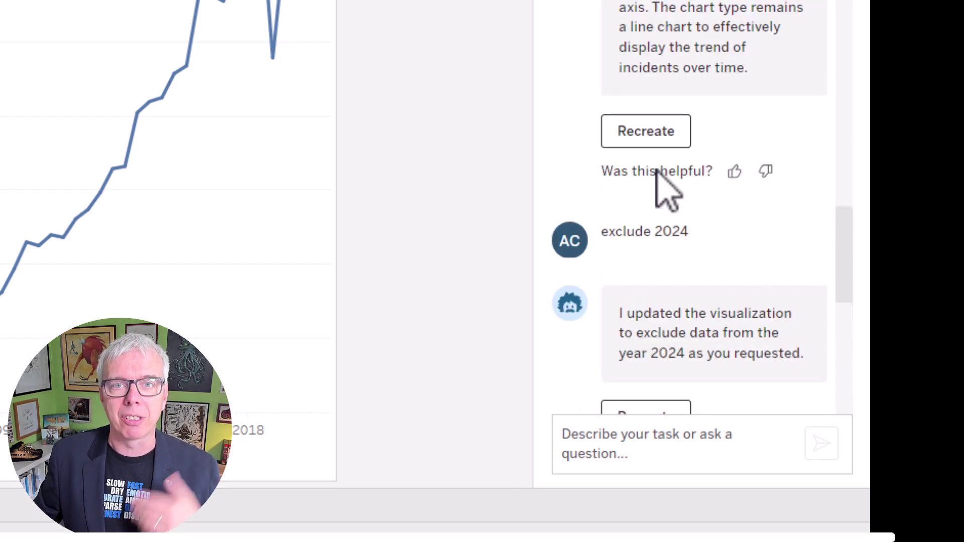
scroll(655, 170, "up", 8)
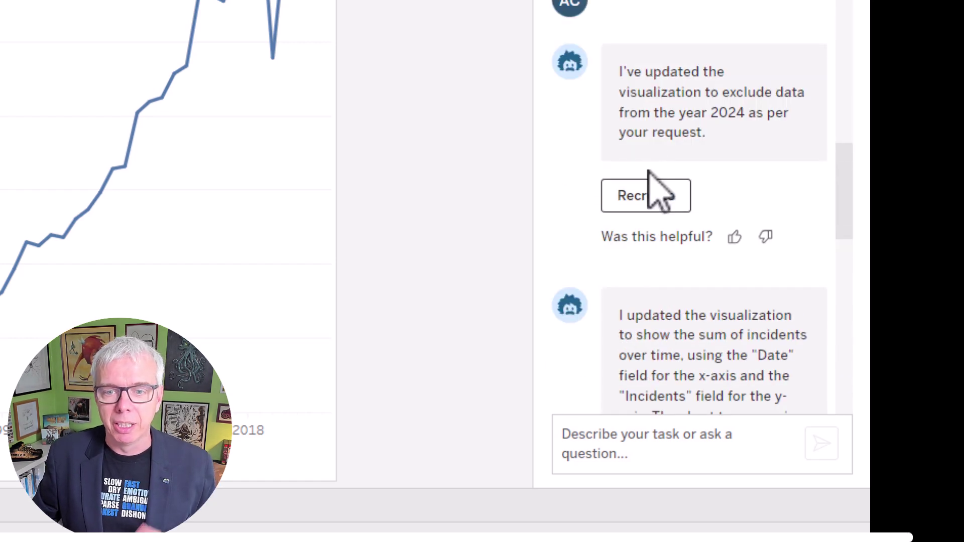
scroll(649, 174, "up", 10)
scroll(649, 172, "up", 5)
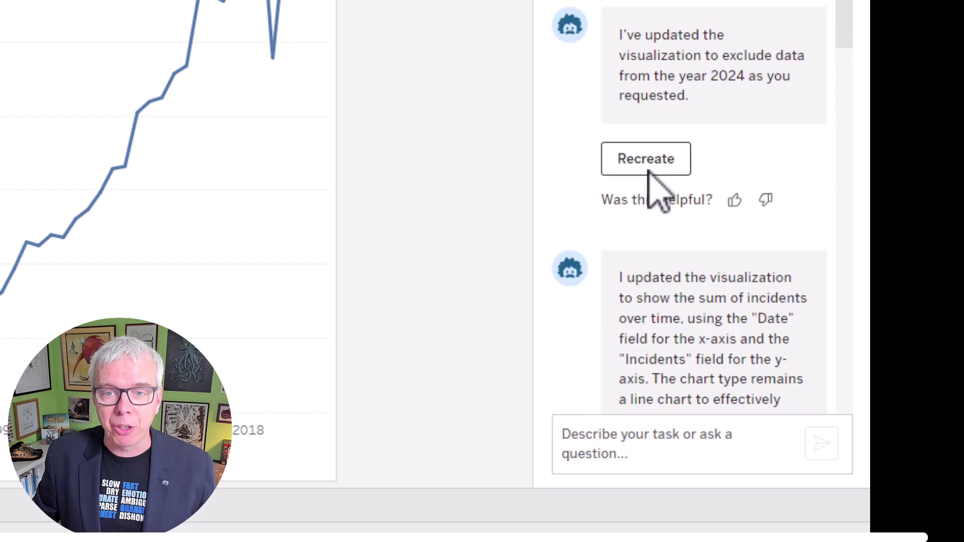
scroll(649, 172, "up", 2)
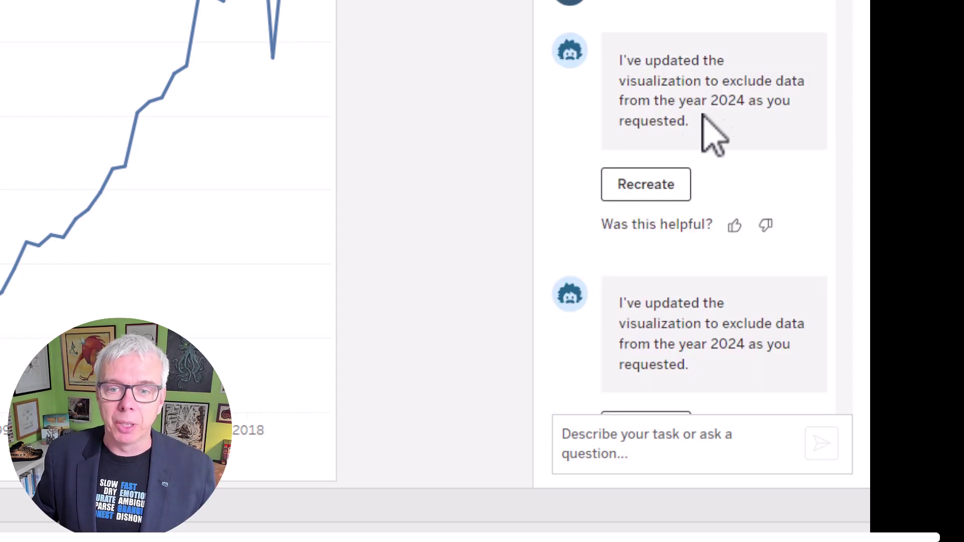
left_click(734, 227)
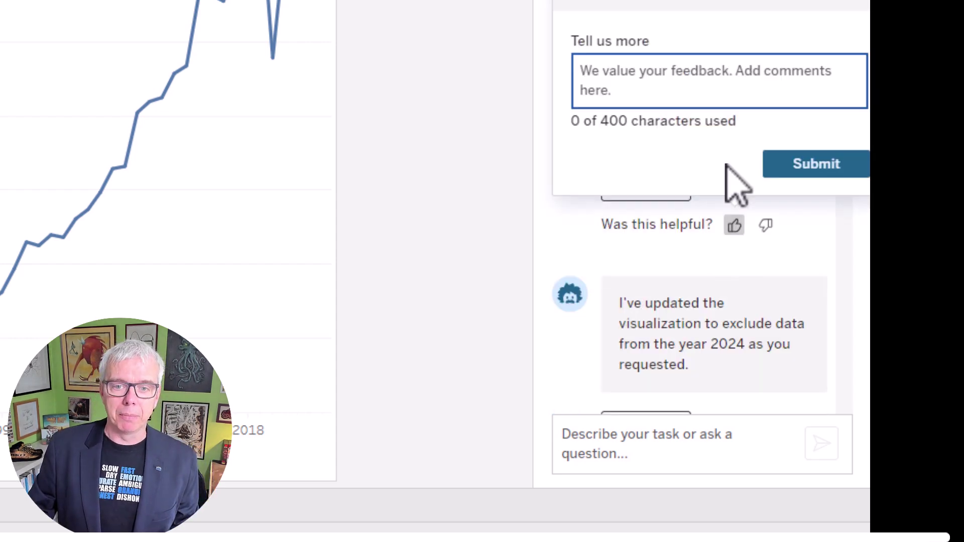